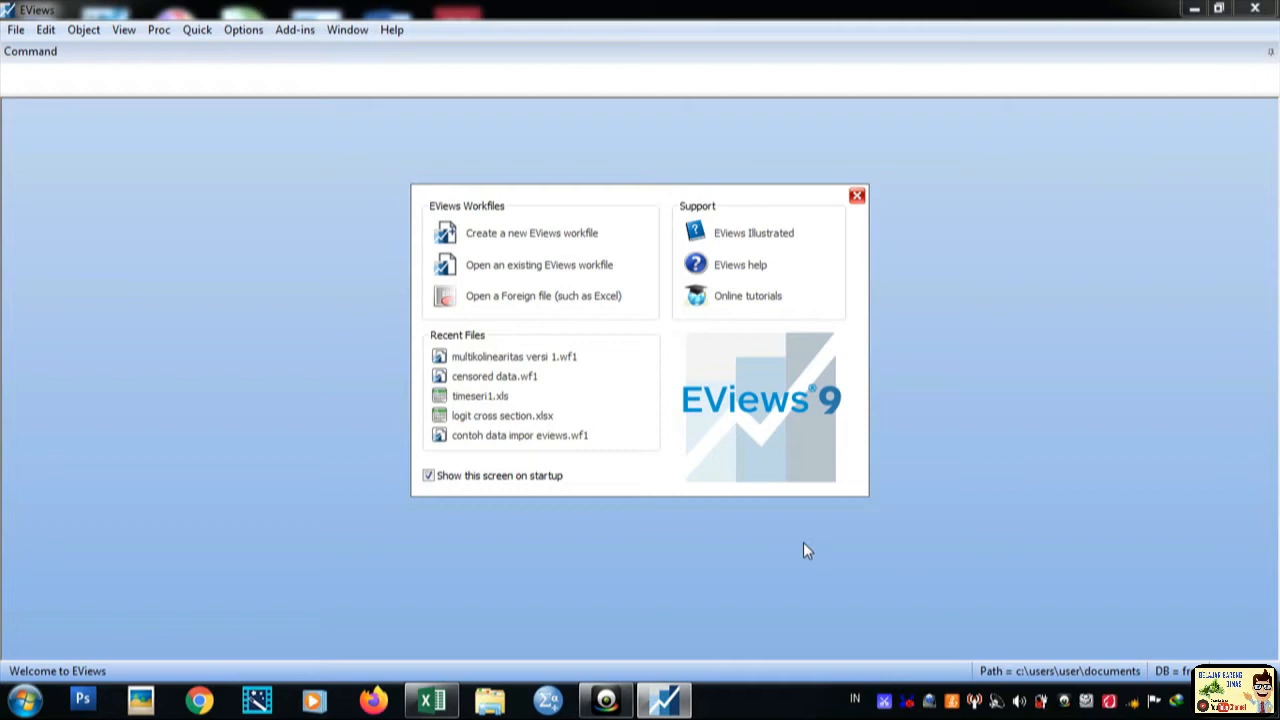
Start creating a new EViews workfile and set its structure type to Unstructured / Undated.
click(420, 698)
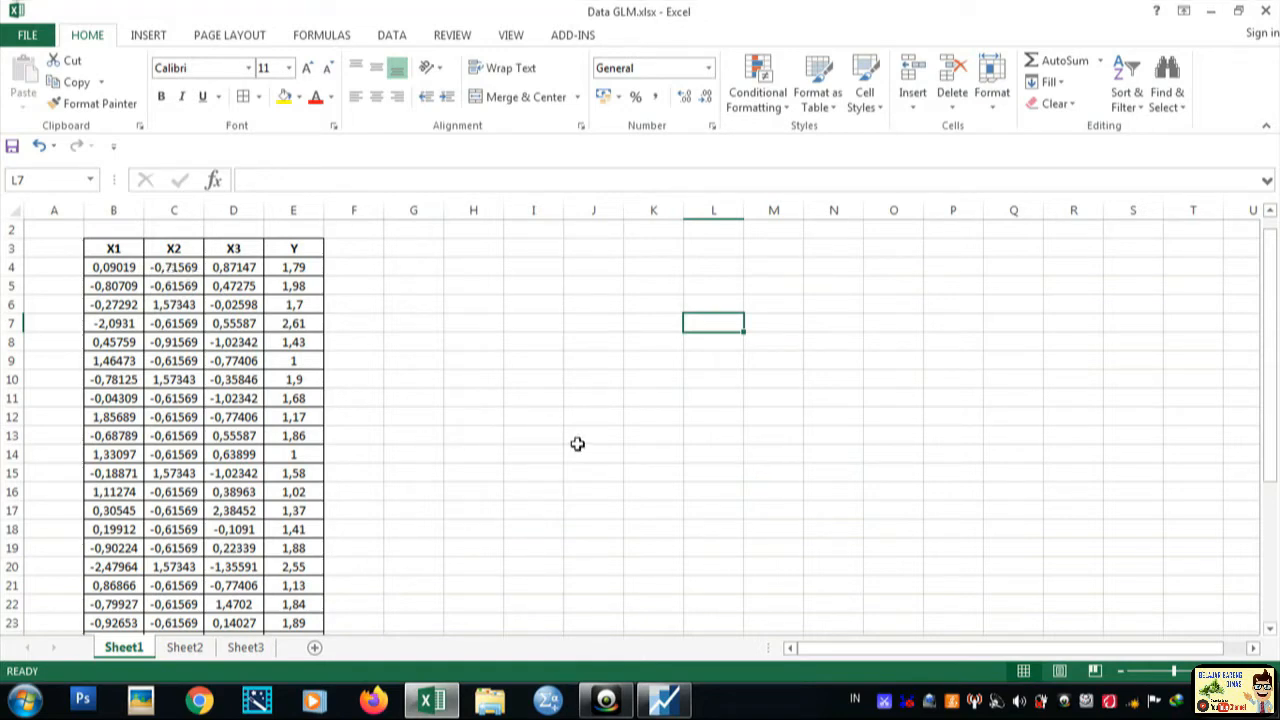
click(668, 699)
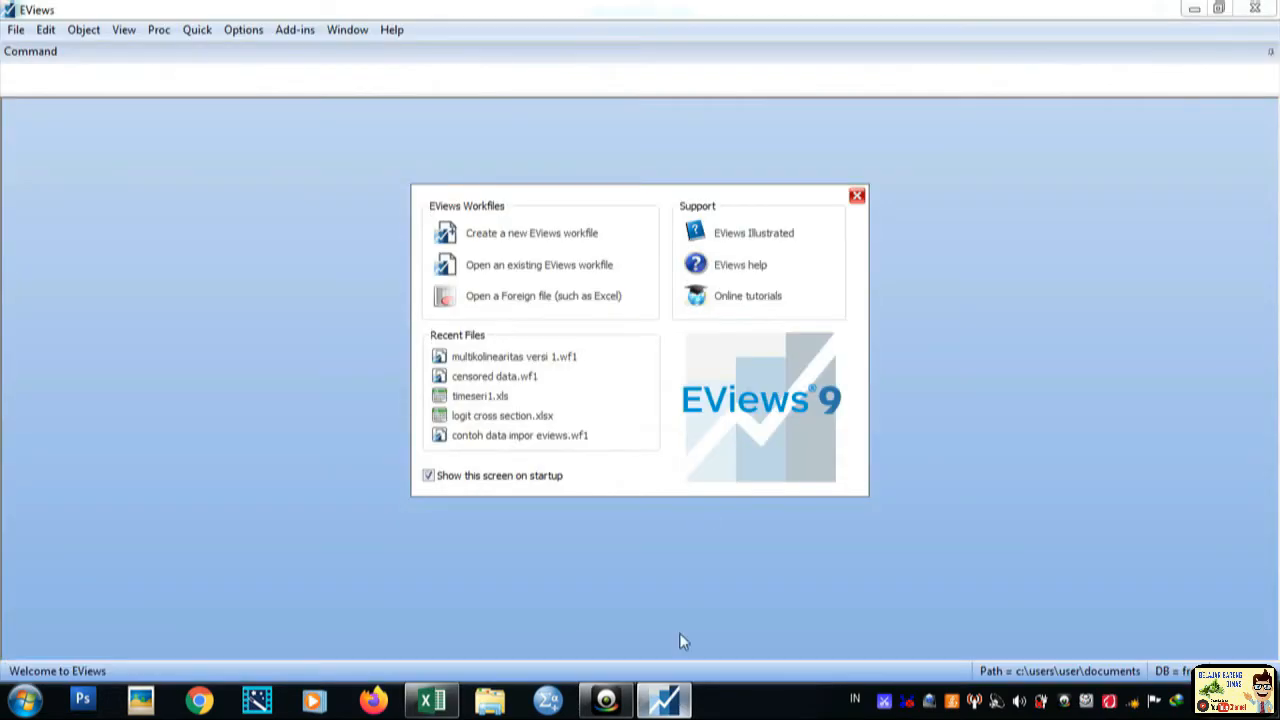
click(522, 238)
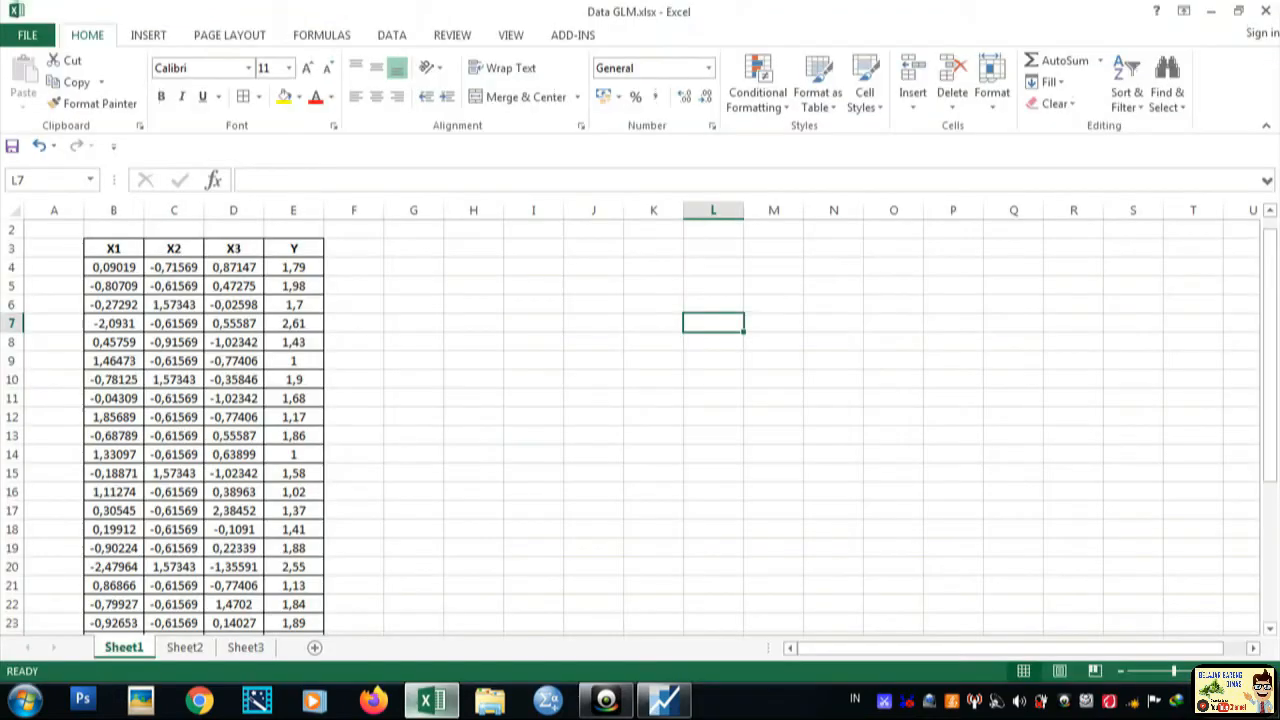
click(432, 699)
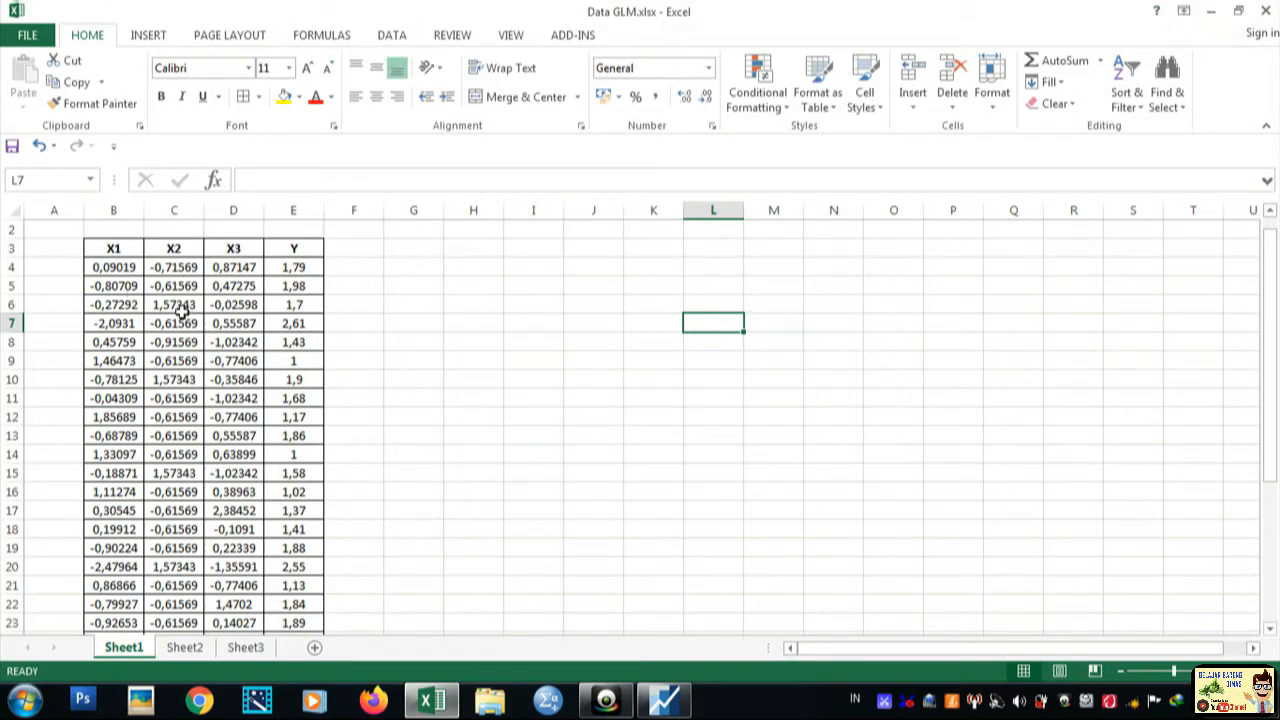
click(663, 699)
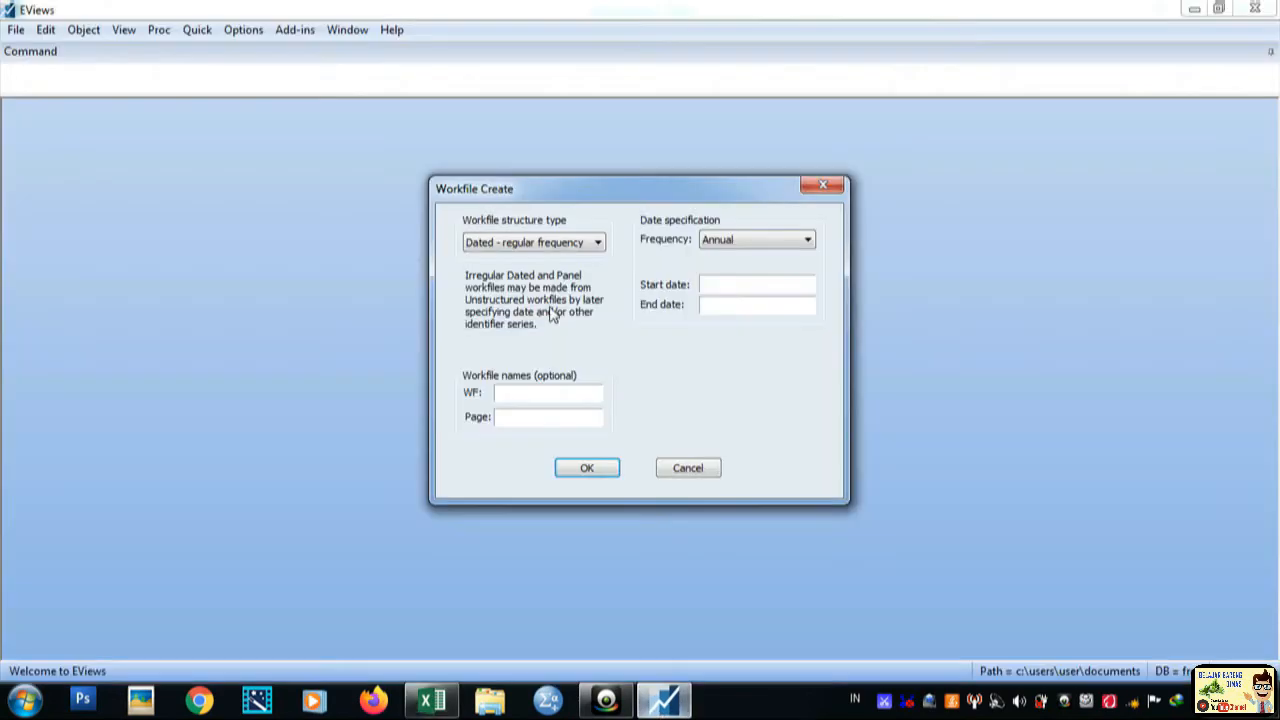
click(547, 241)
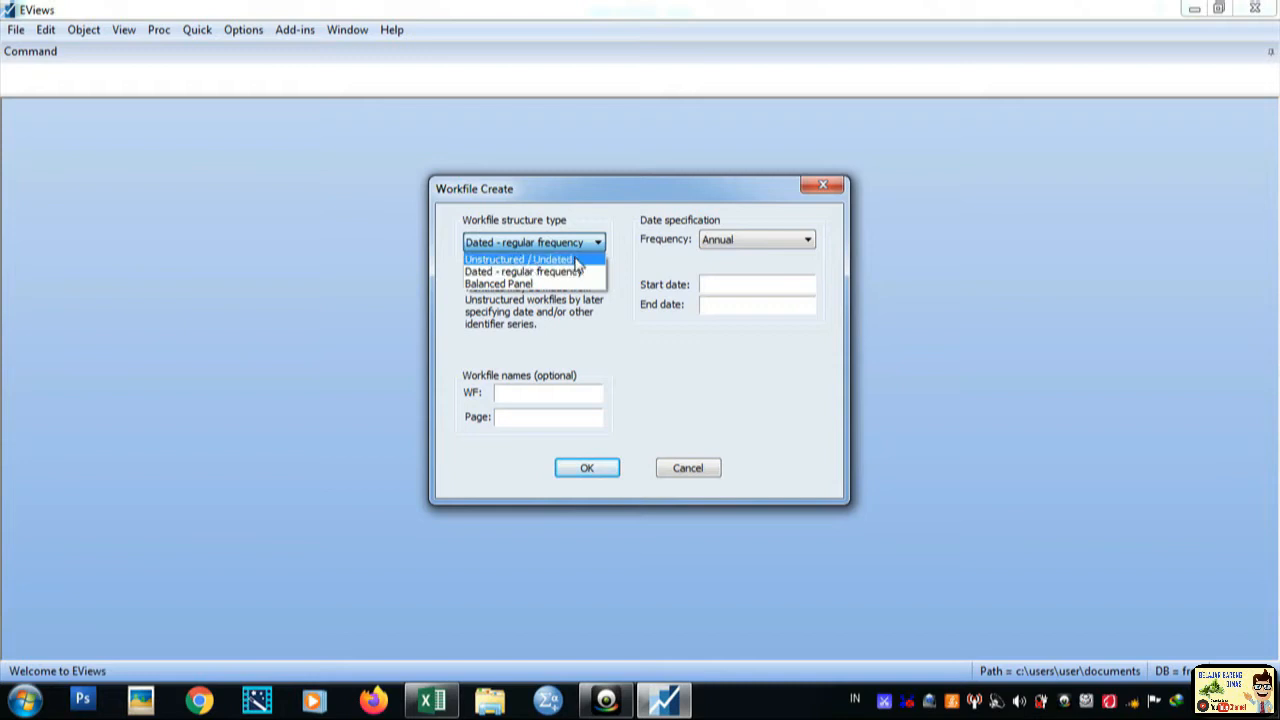
click(575, 261)
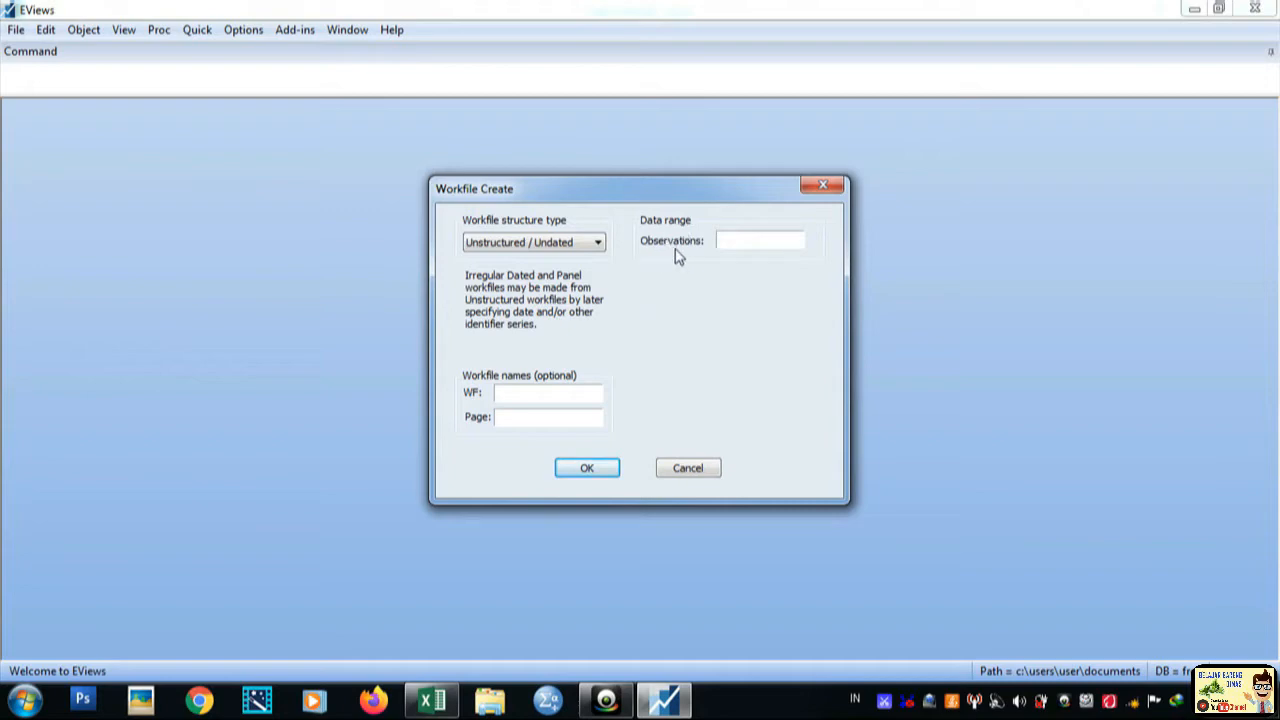
Switch to the Excel data sheet and number the data rows from 1 to 32 in cells A4:A35.
click(433, 700)
click(77, 267)
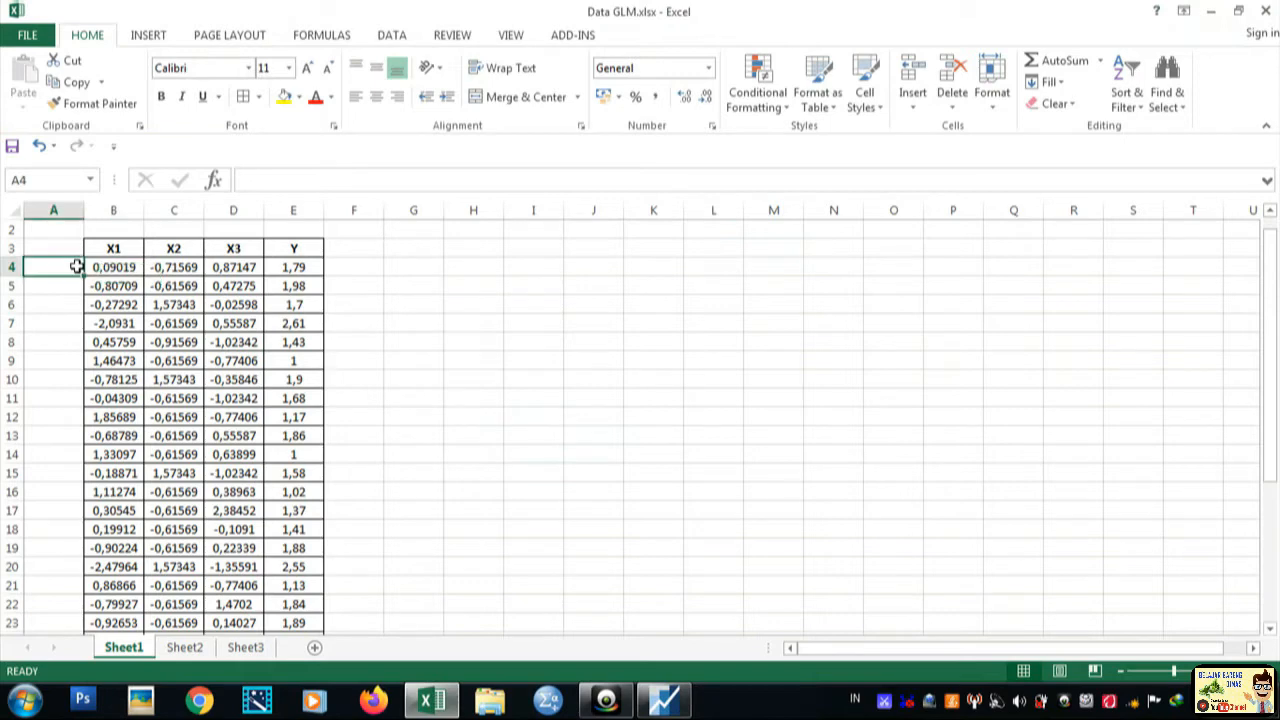
text(1)
key(Return)
text(1)
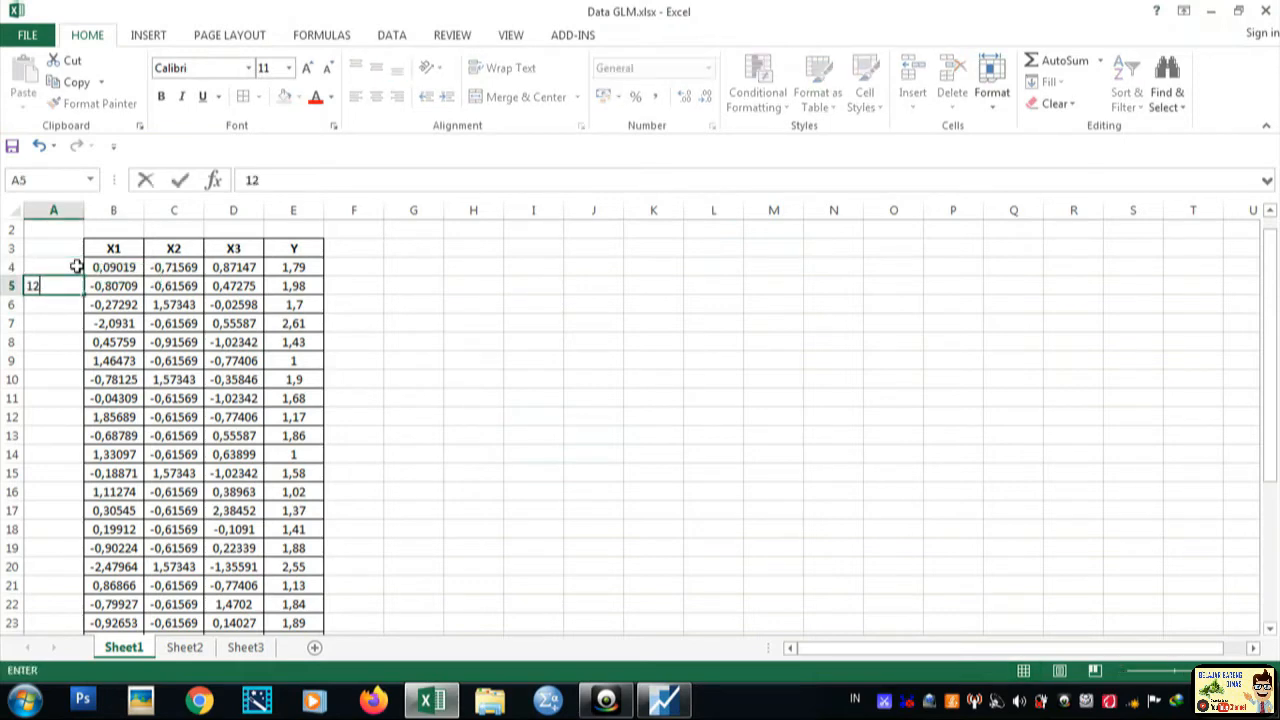
key(BackSpace)
key(Escape)
click(64, 272)
drag(84, 276, 72, 560)
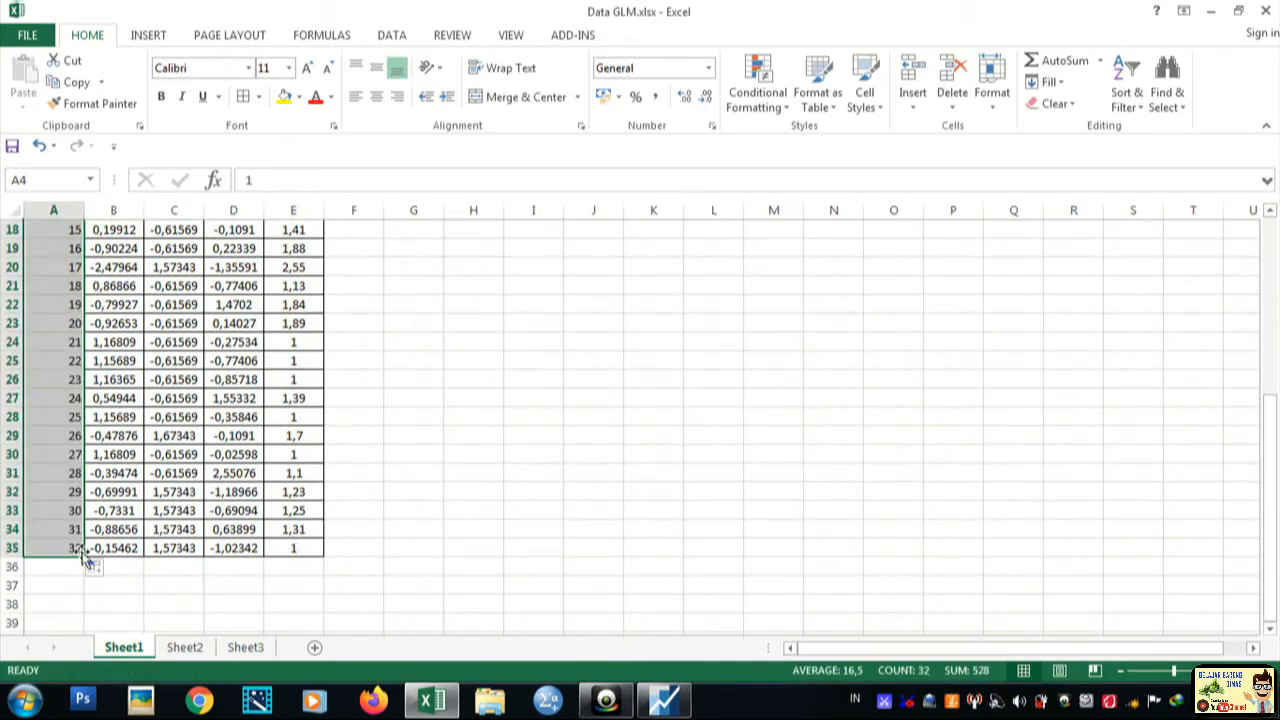
Return to EViews and create the unstructured workfile with 32 observations.
click(665, 702)
click(732, 244)
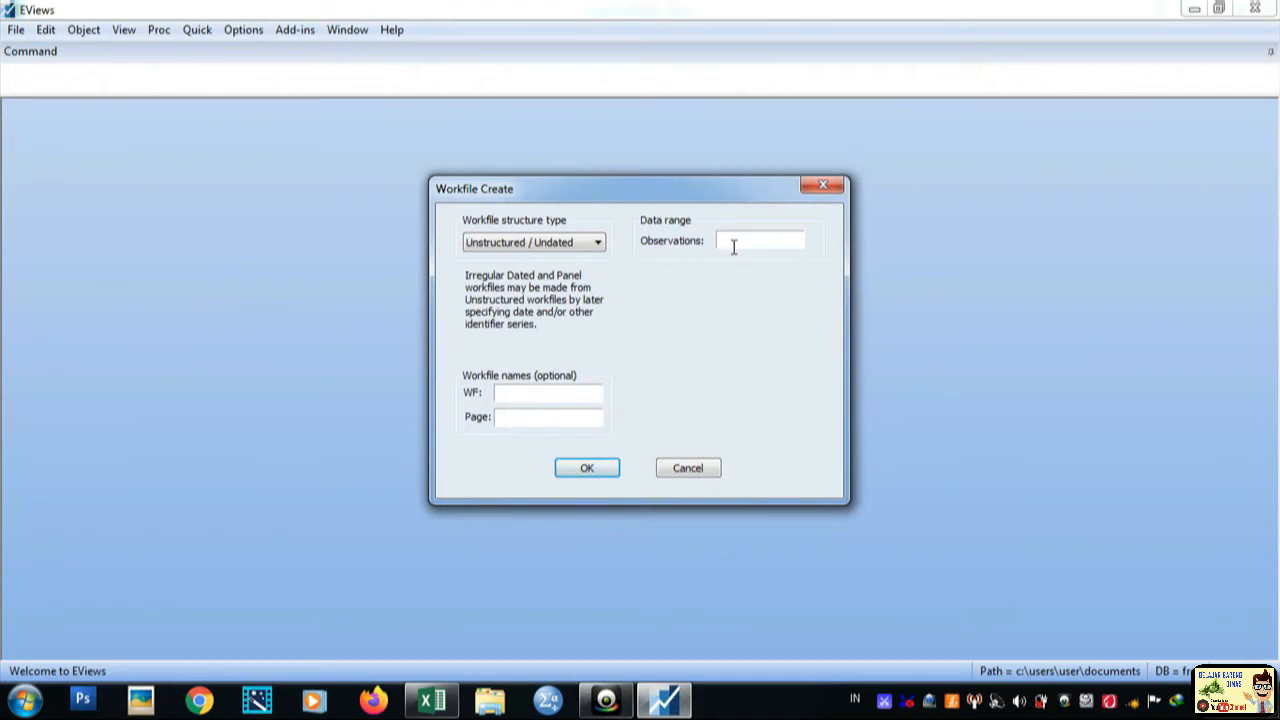
text(32)
click(594, 464)
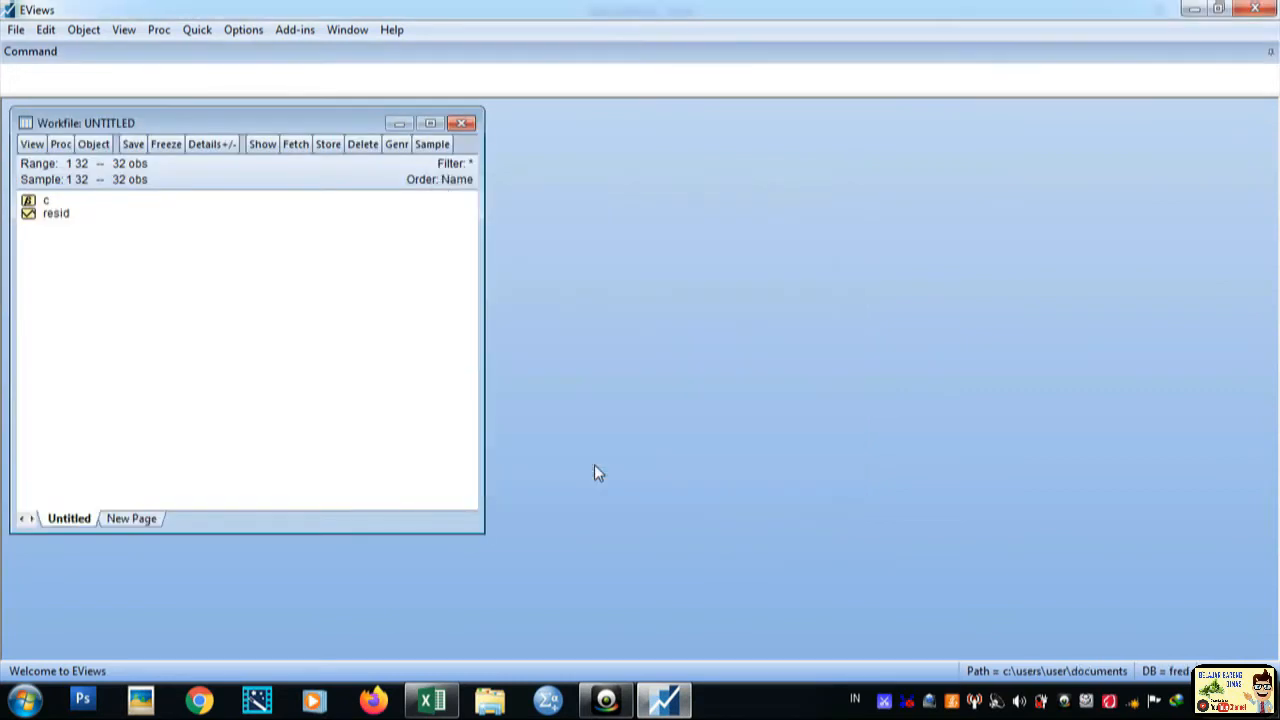
Open an empty group for data entry and bring its series name row into view.
click(199, 29)
click(226, 132)
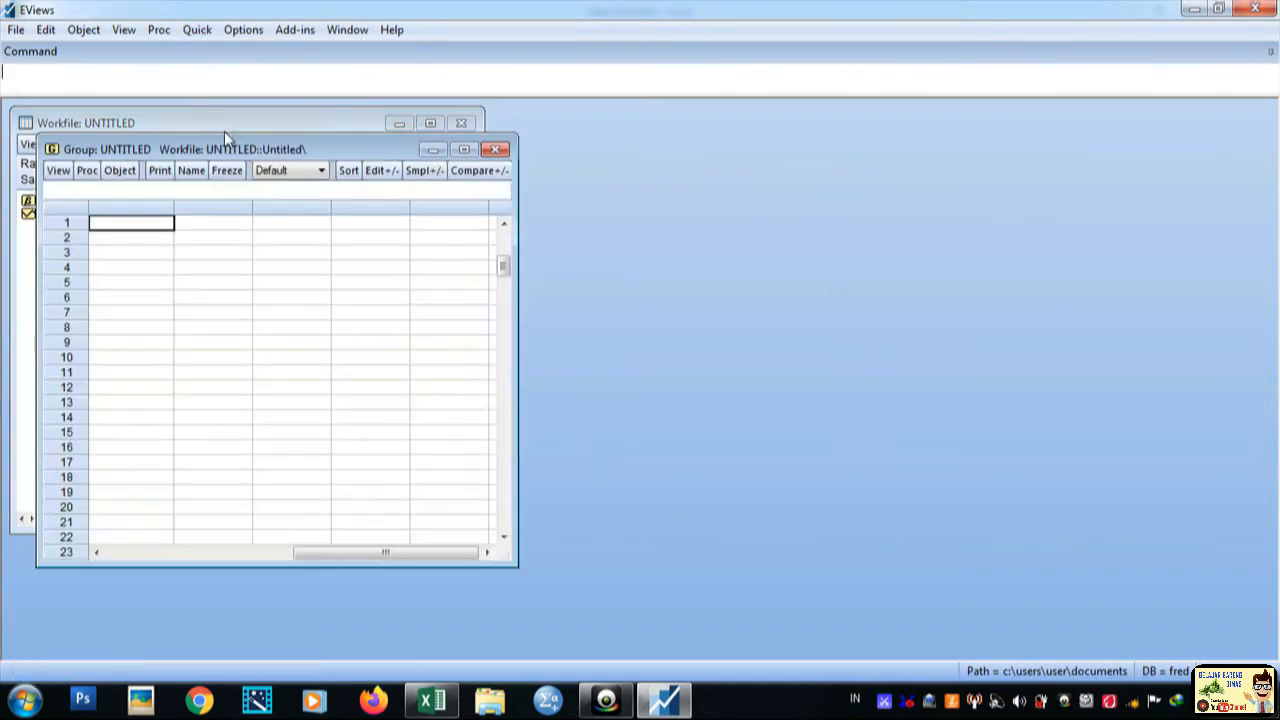
drag(358, 557, 142, 557)
drag(506, 263, 506, 237)
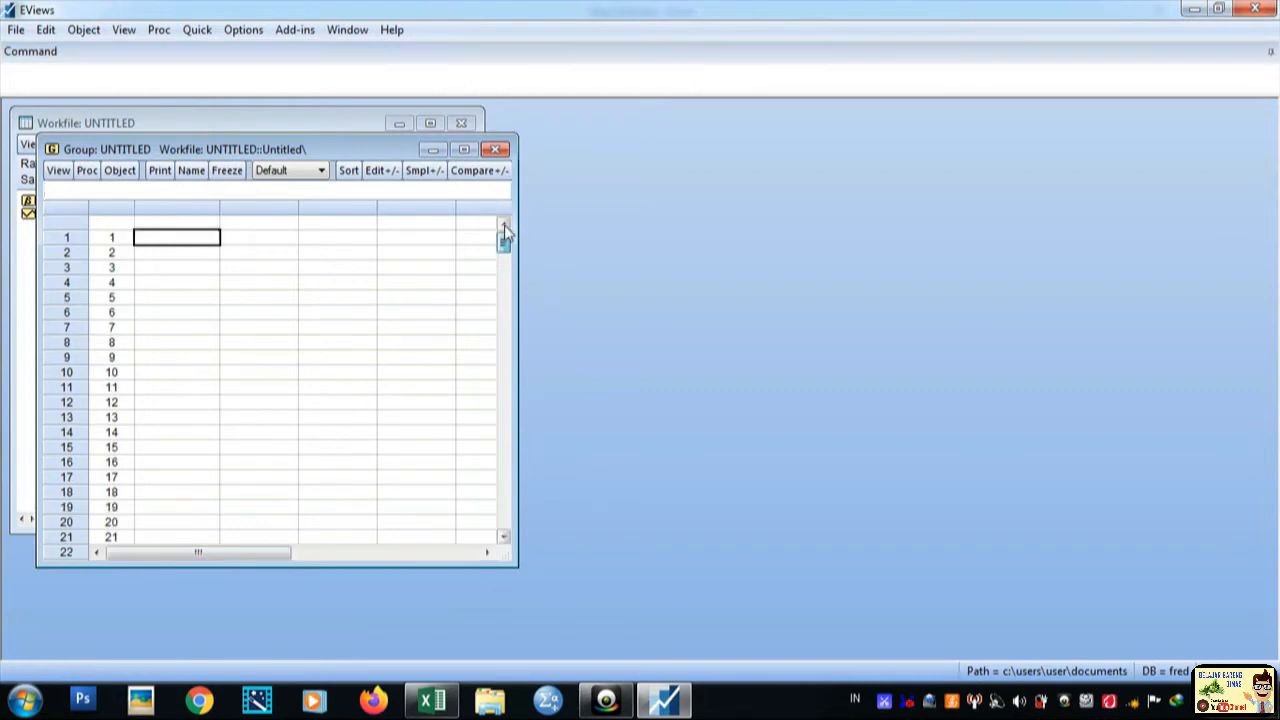
Switch to Excel and copy the X1, X2, X3 and Y data including headers, range B3:E35.
click(432, 700)
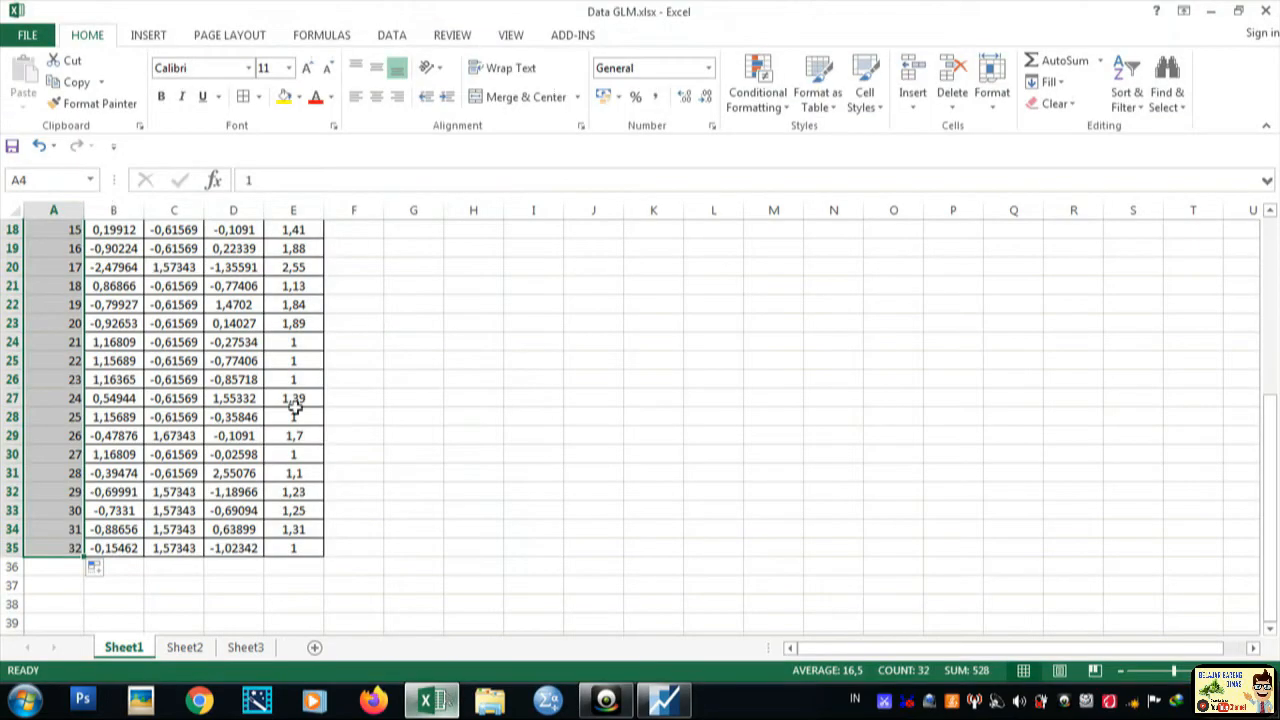
drag(1273, 445, 1273, 270)
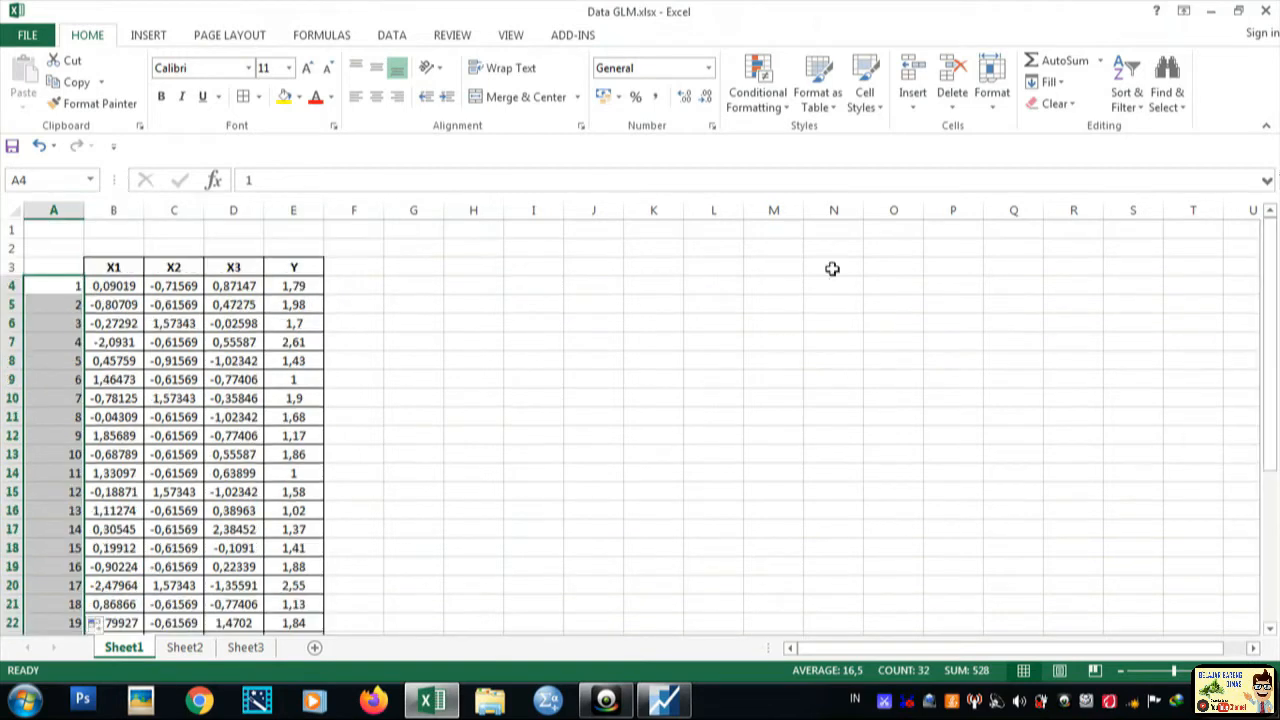
drag(126, 271, 301, 543)
right_click(301, 543)
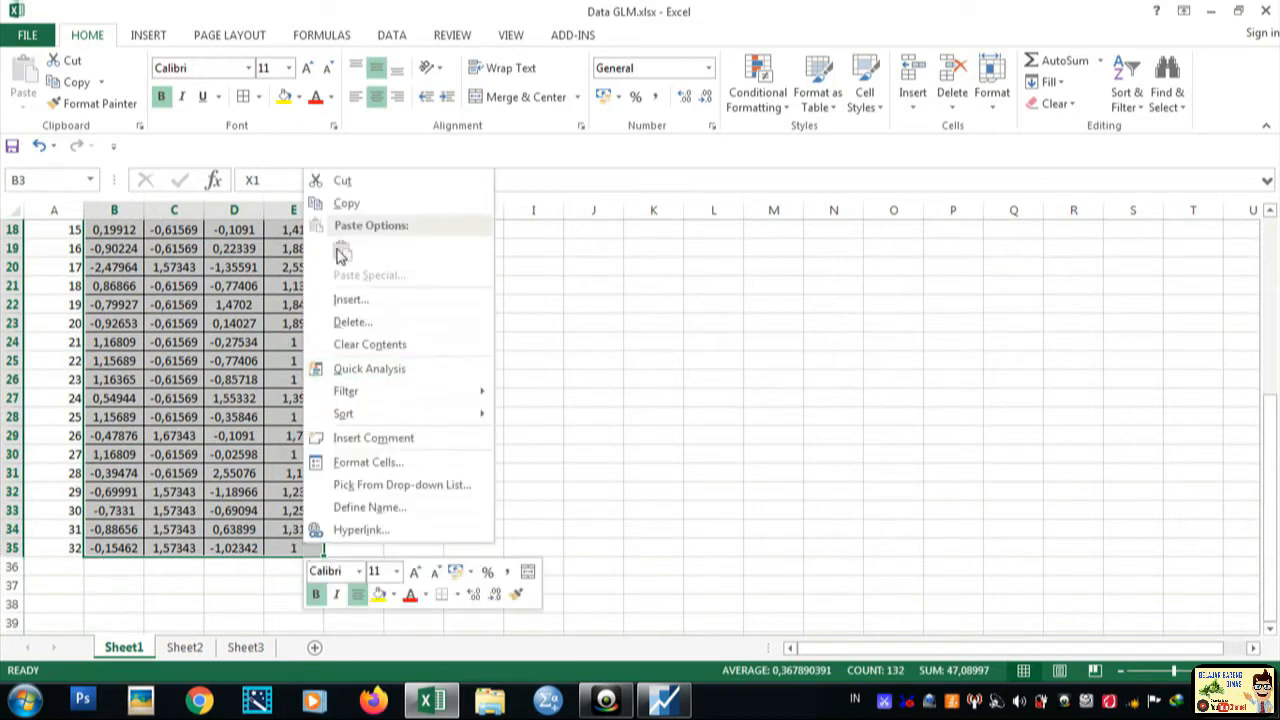
click(366, 207)
scroll(400, 380, up, 6)
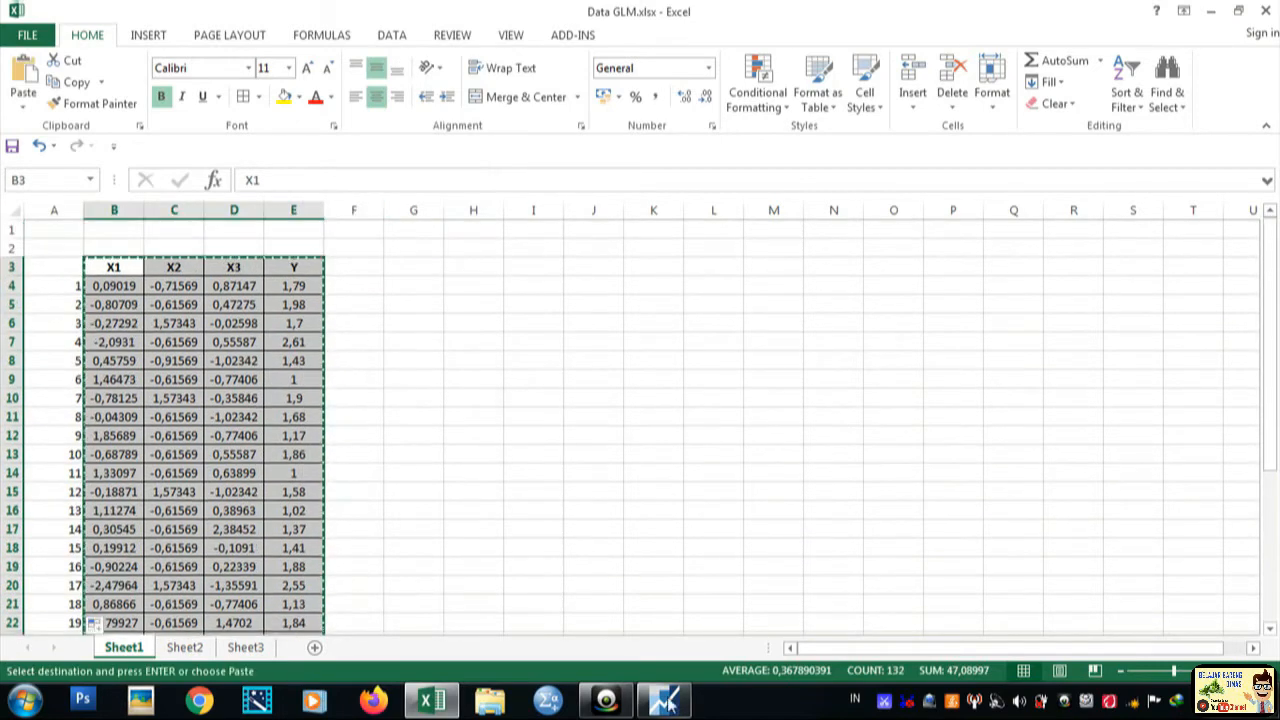
Switch to EViews and paste the copied data into the empty group, starting at the name row of the first column.
click(663, 700)
click(202, 222)
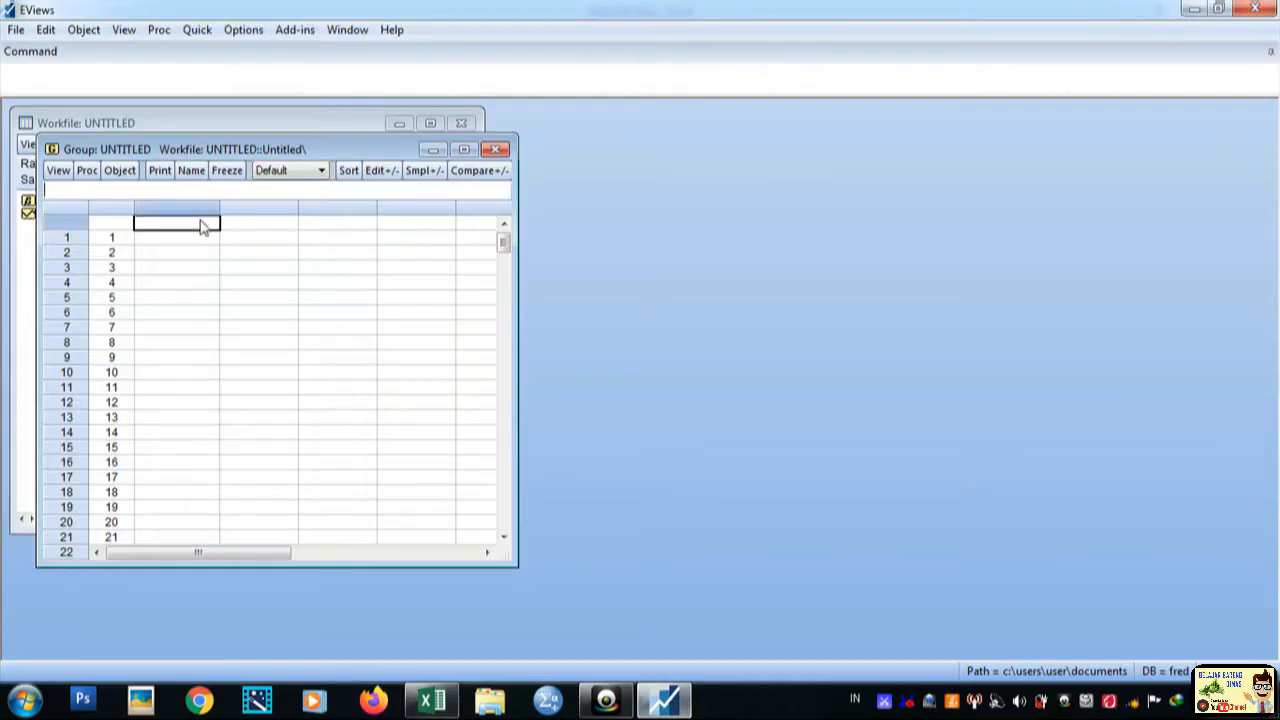
key(ctrl+v)
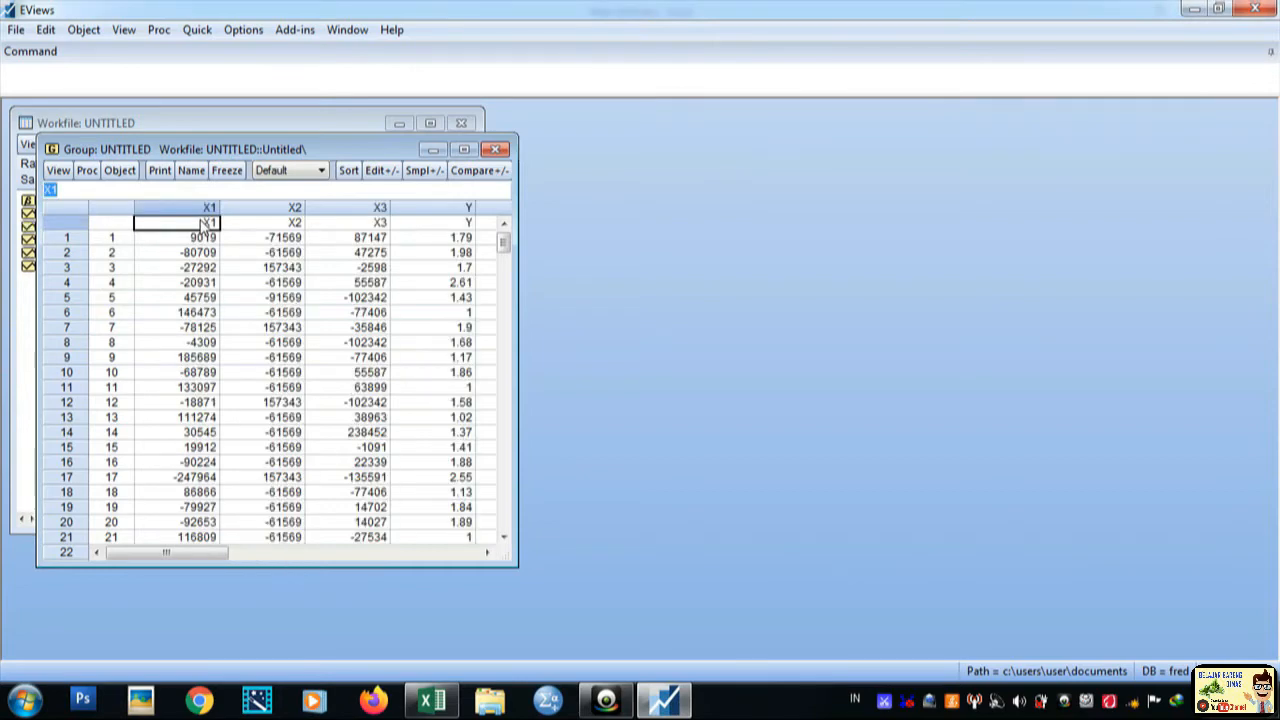
Make an equation from the group and reorder its specification to y c x1 x2 x3.
click(86, 172)
click(97, 192)
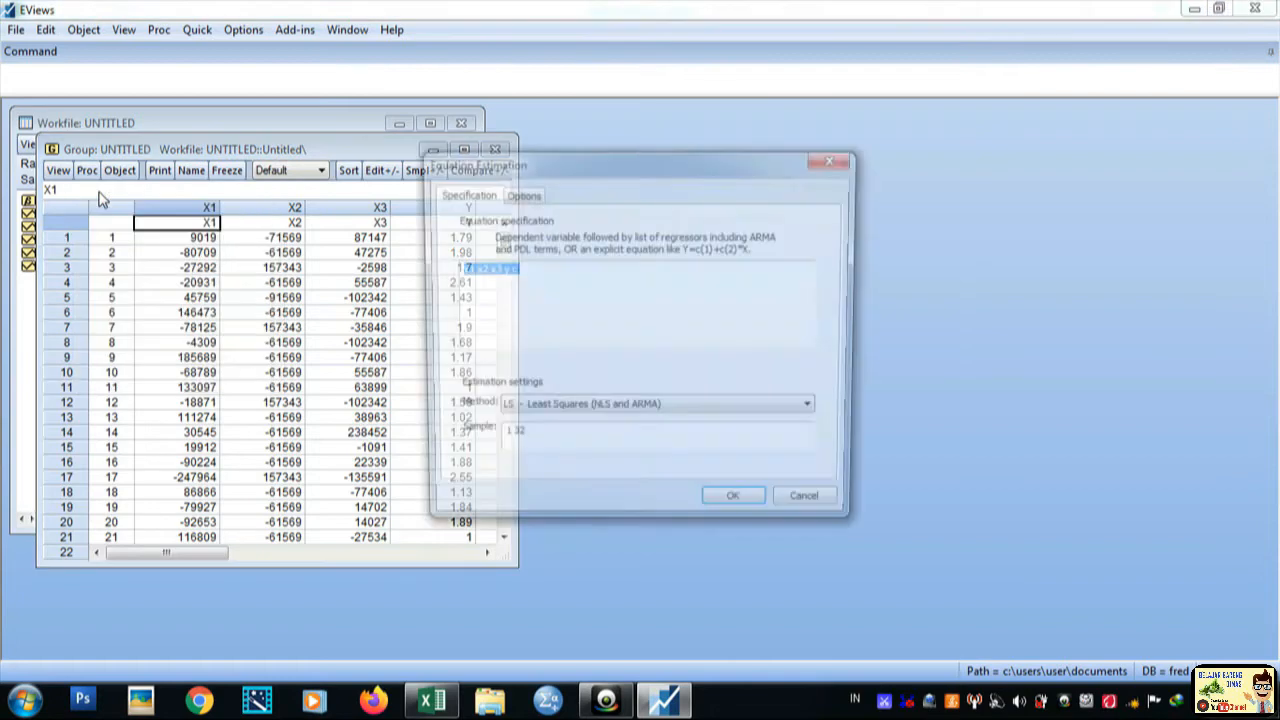
mouse_move(514, 271)
mouse_down()
mouse_move(503, 264)
mouse_move(505, 280)
mouse_up()
right_click(505, 280)
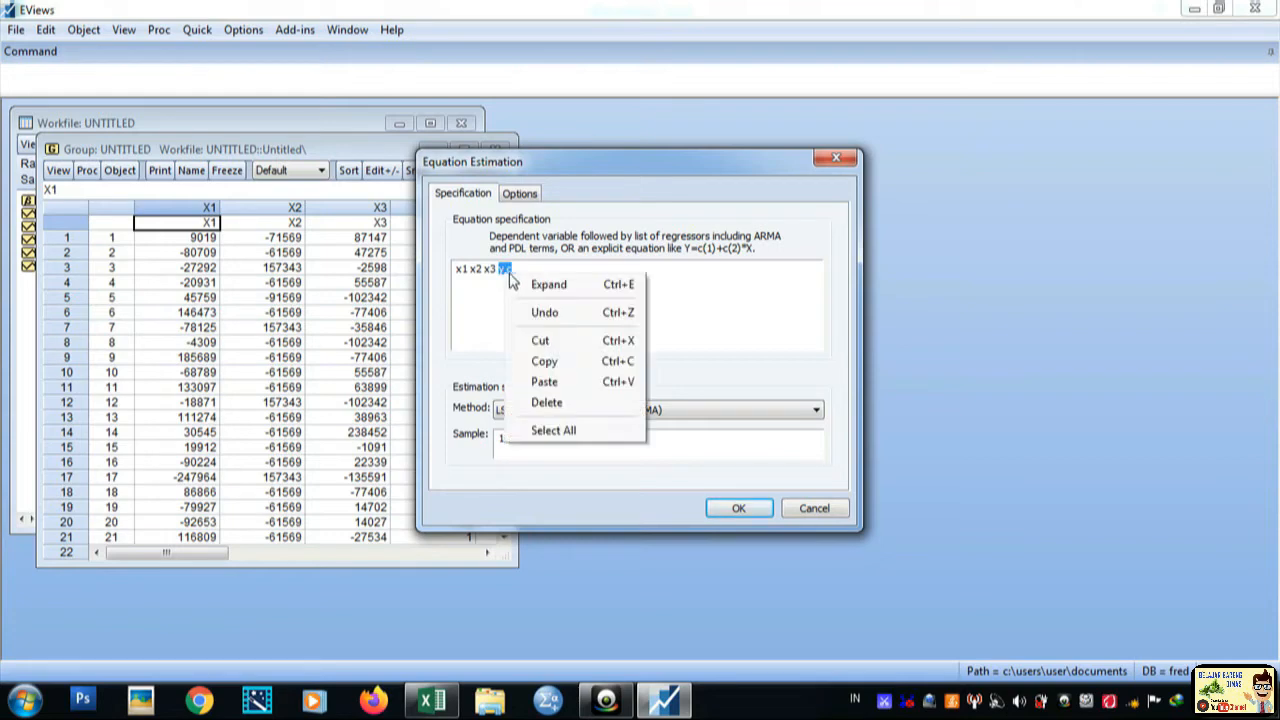
click(541, 339)
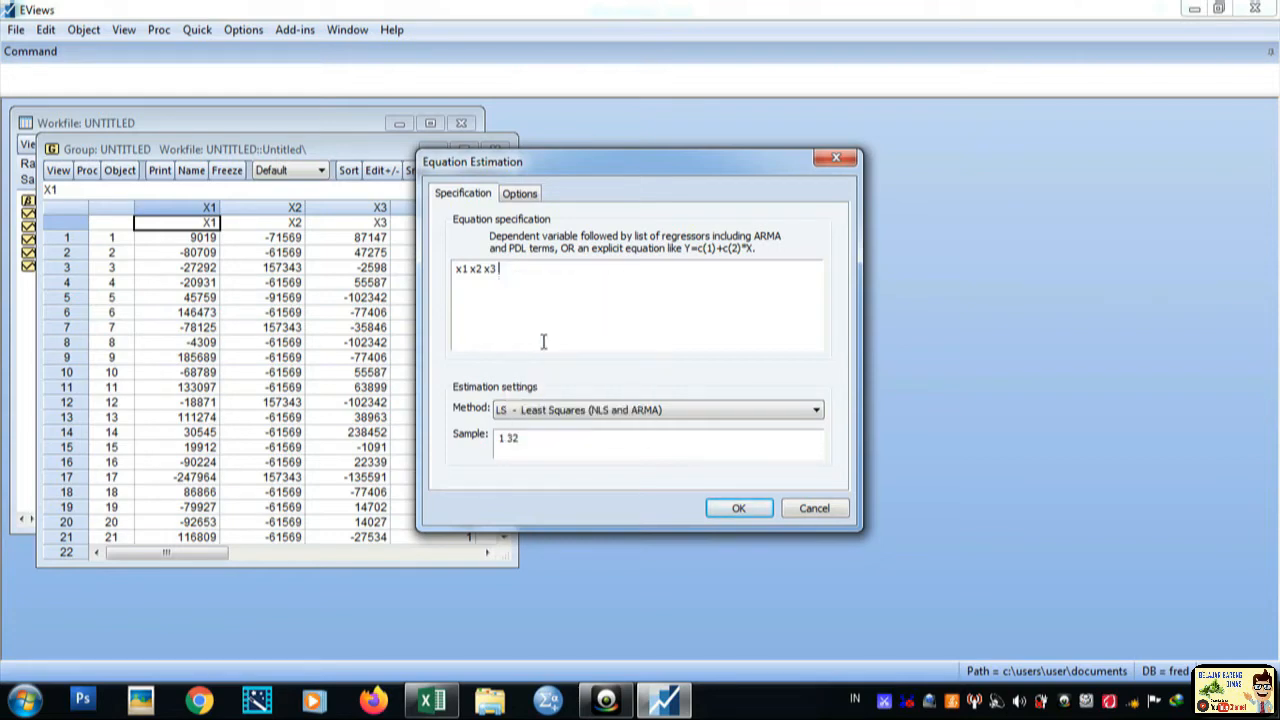
click(457, 272)
key(ctrl+v)
Estimate the equation with the GLM - Generalized Linear Models method and place the narrowed result window beside the data group.
click(504, 421)
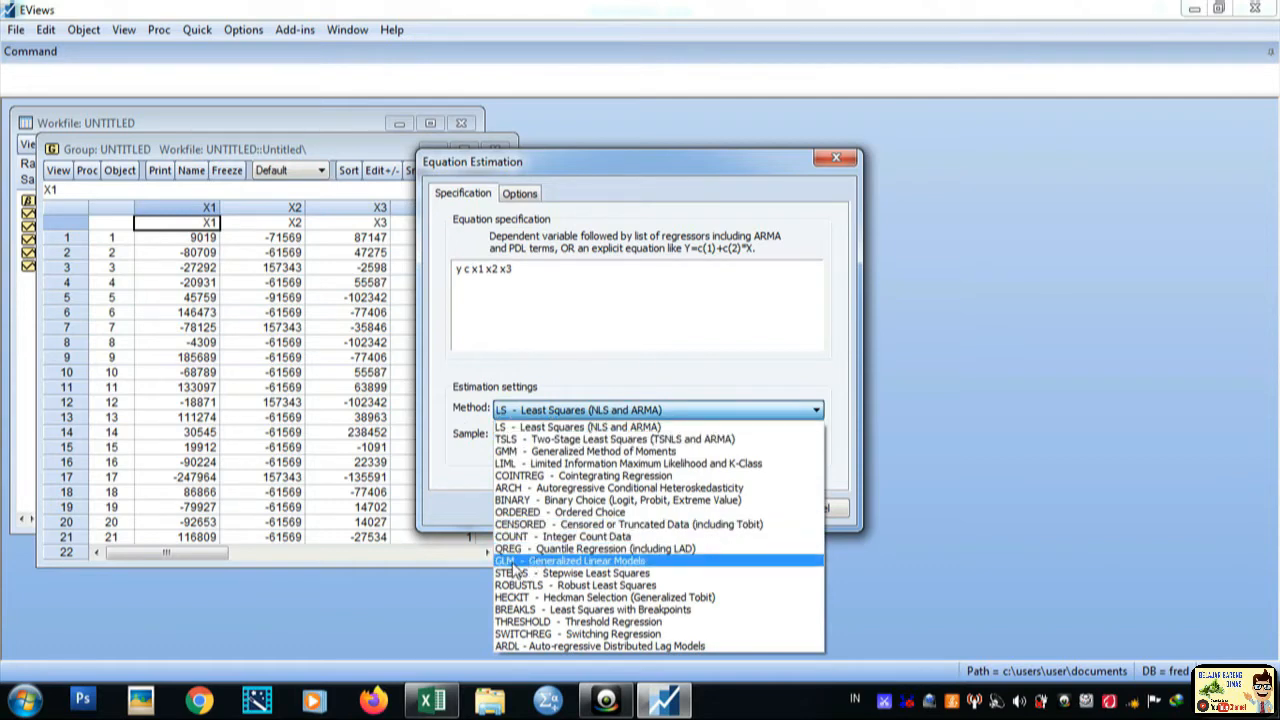
click(593, 566)
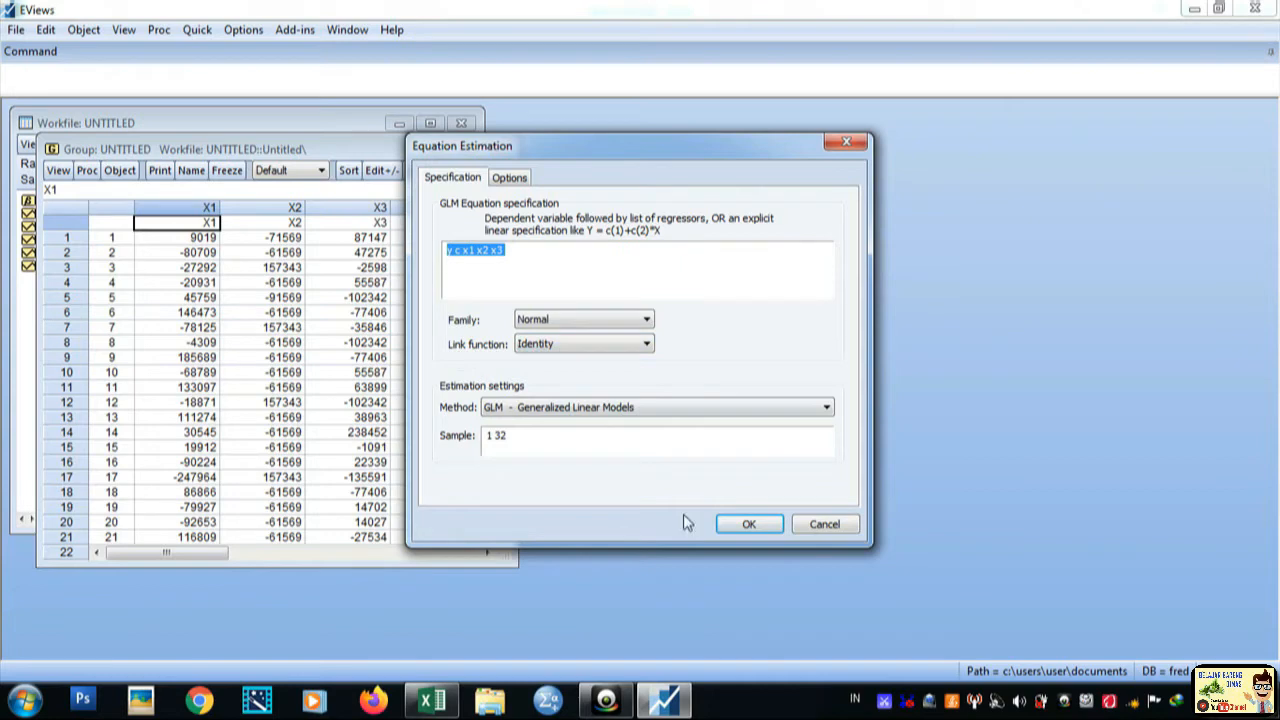
click(747, 526)
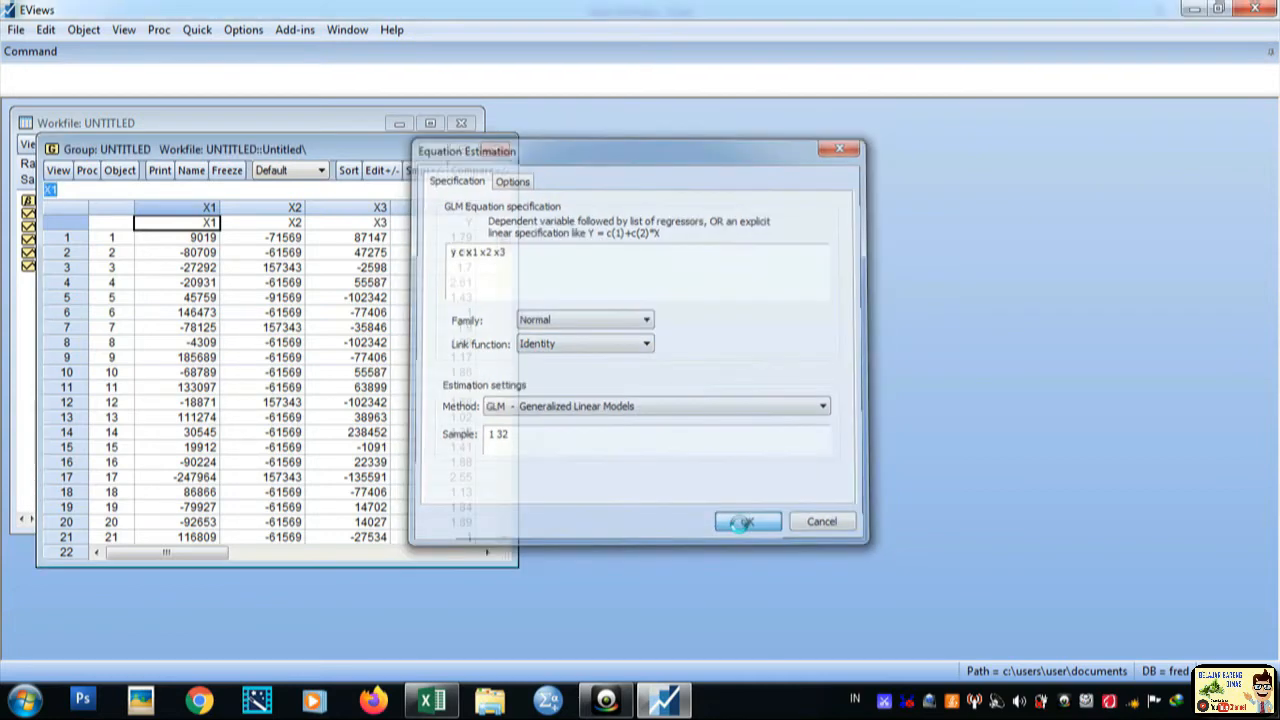
drag(325, 178, 835, 150)
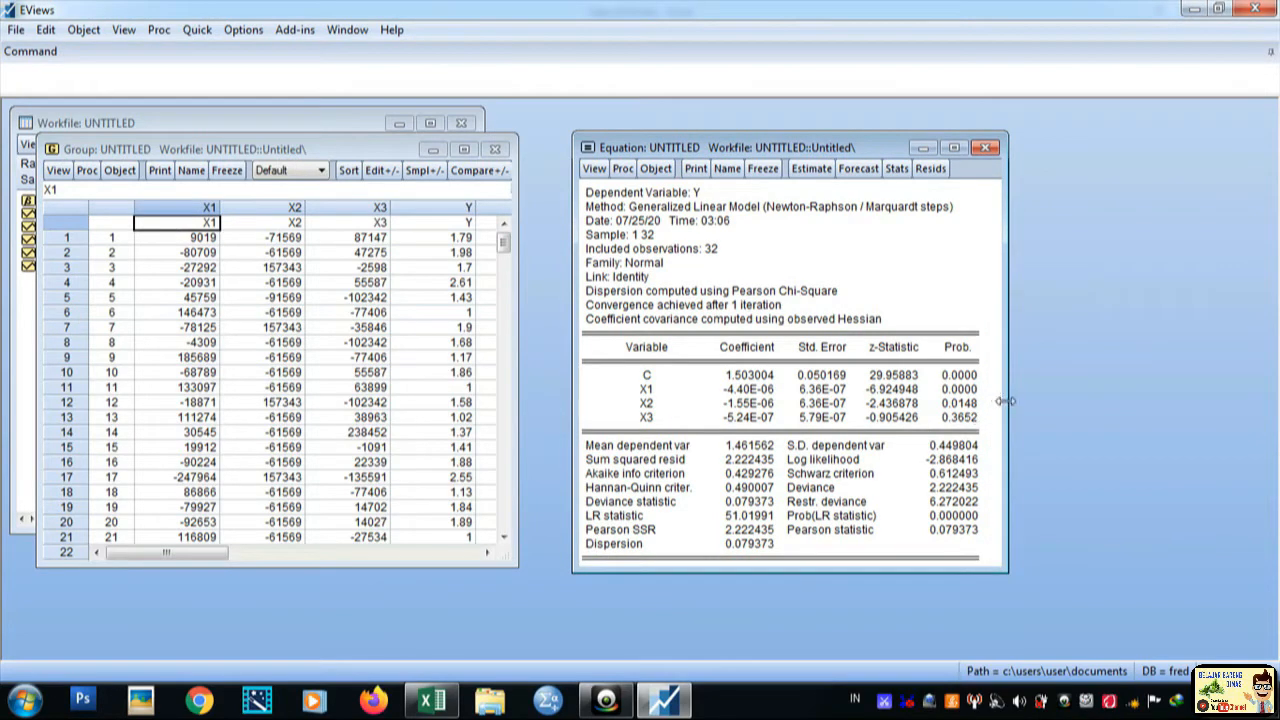
drag(1008, 401, 990, 401)
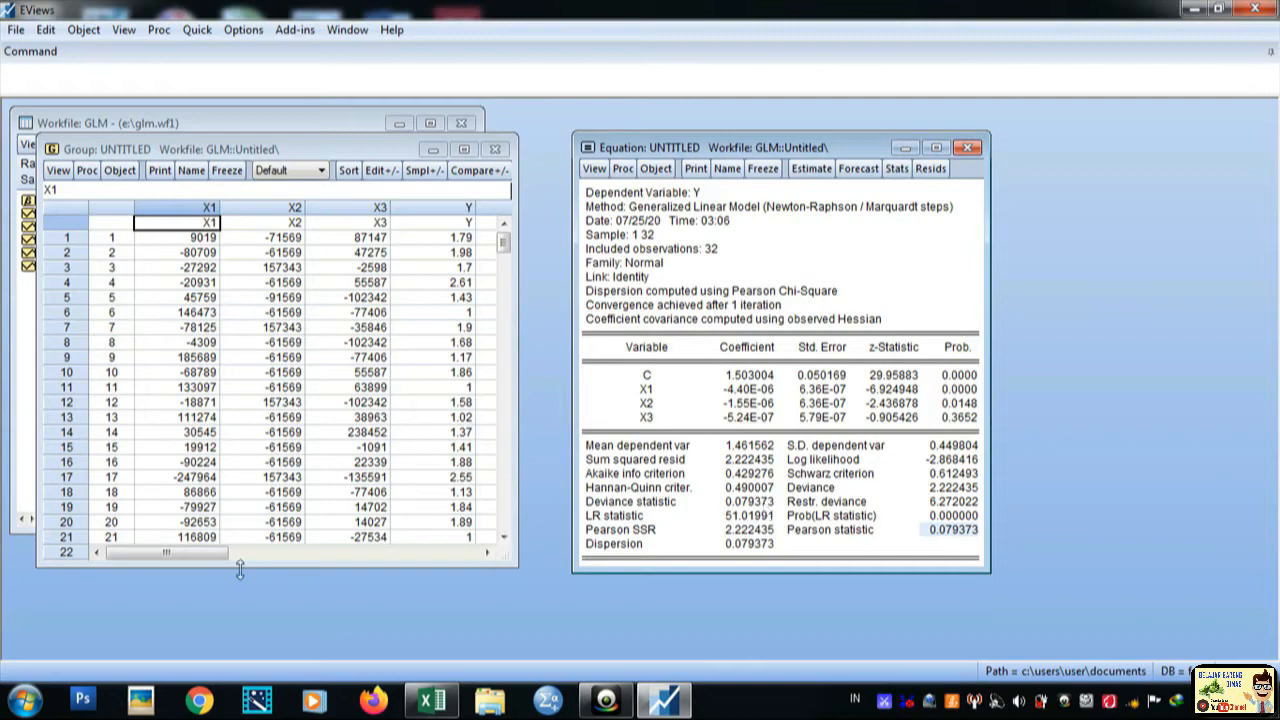
Open Notepad, write the note "sig (alpha) sebesar 5% atau 95% maka df adalah 2." and widen the window to fit it.
click(22, 702)
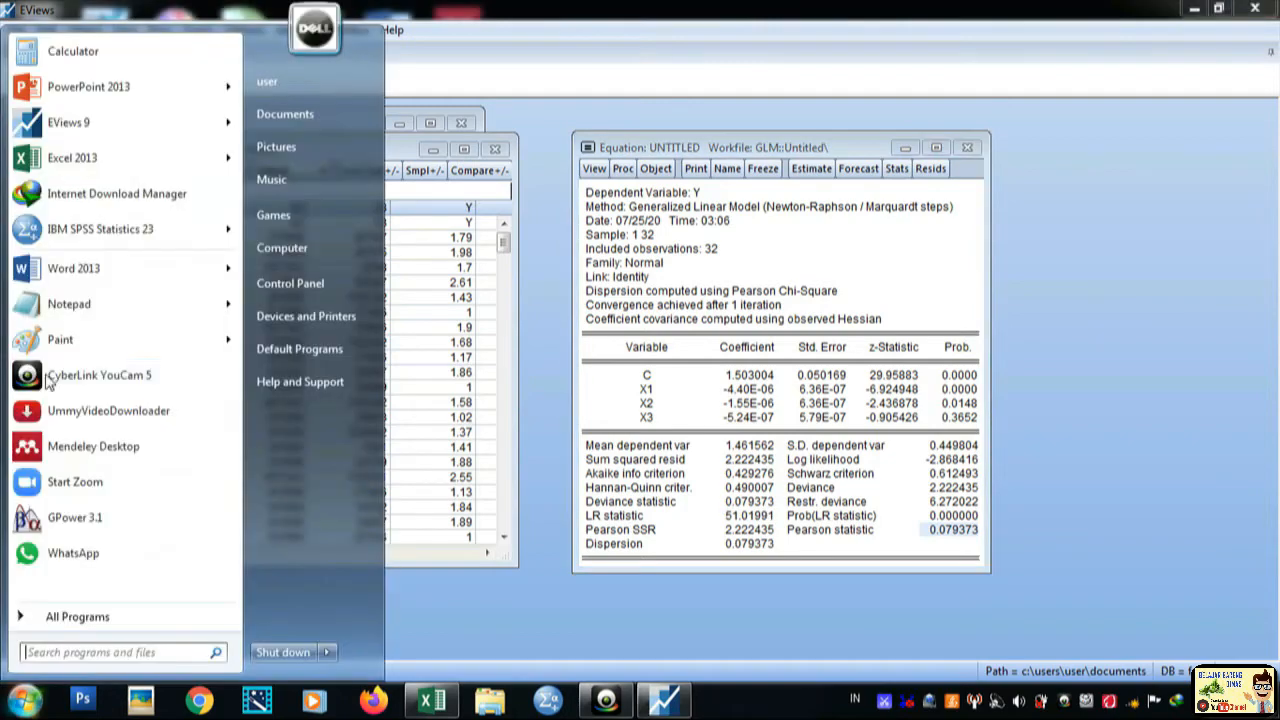
click(62, 303)
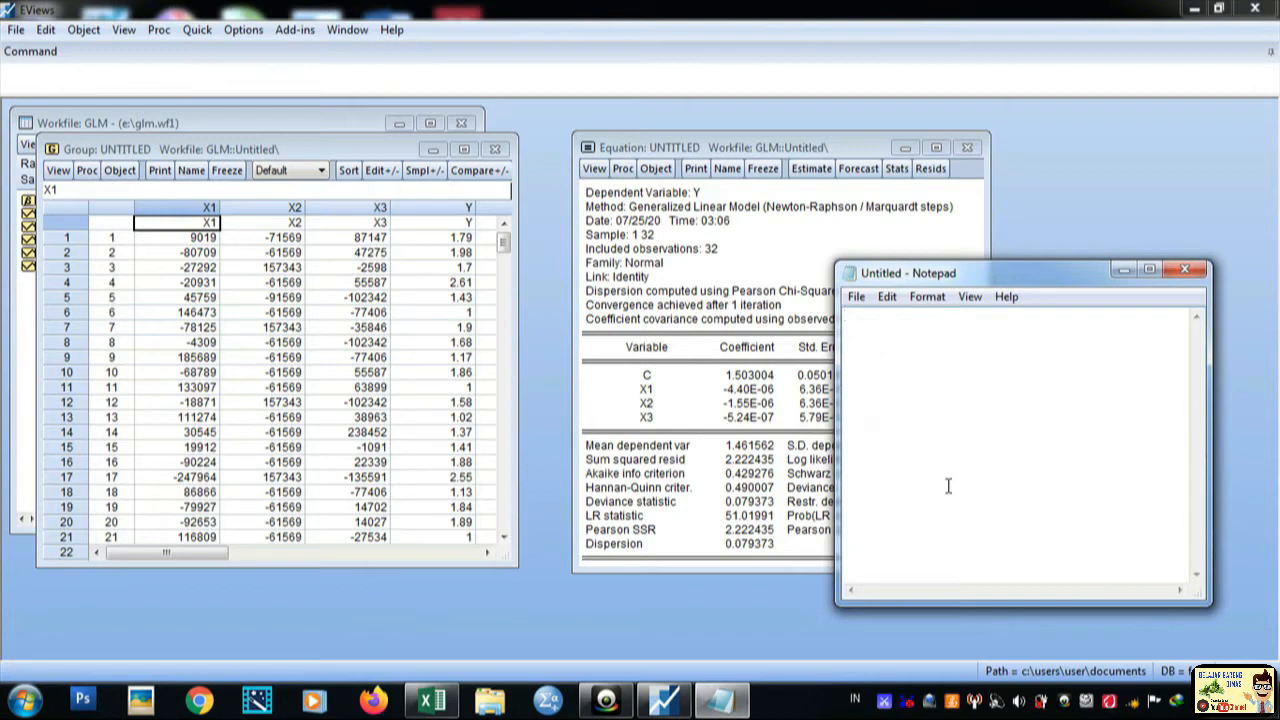
text(sig (alpha) sebesa)
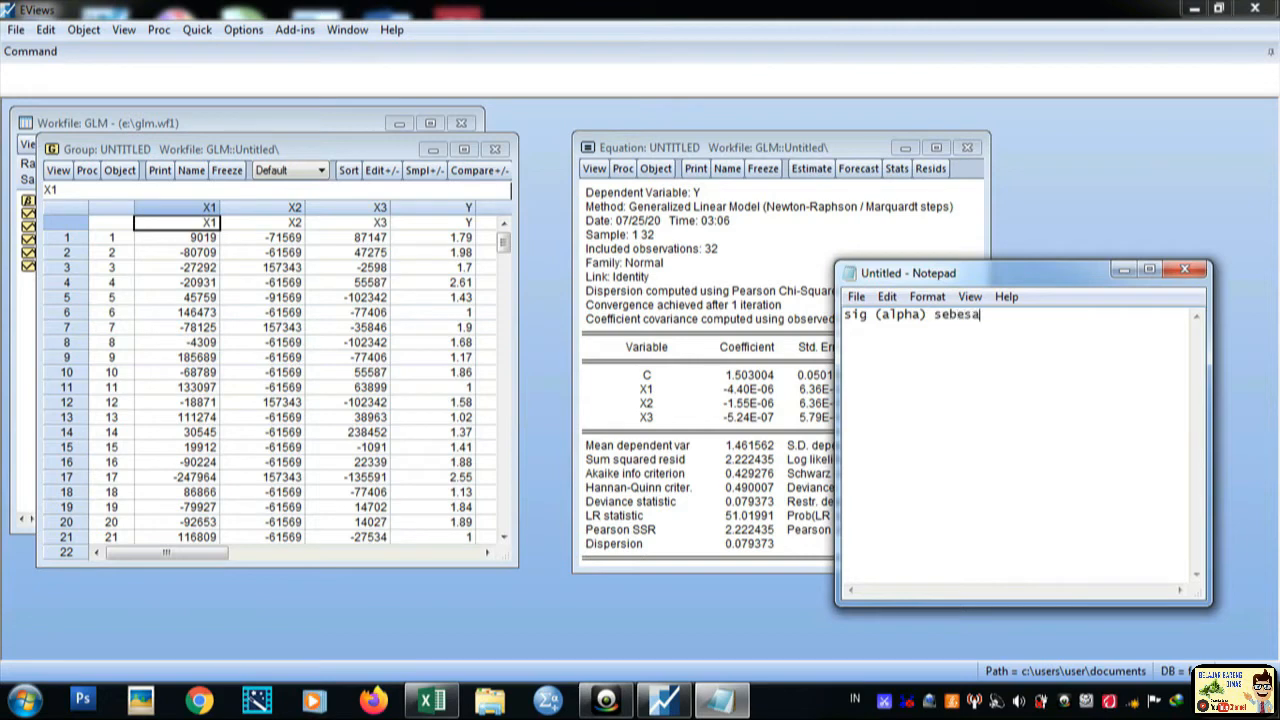
text(r 5% atu)
key(BackSpace)
text(au 95% maka df)
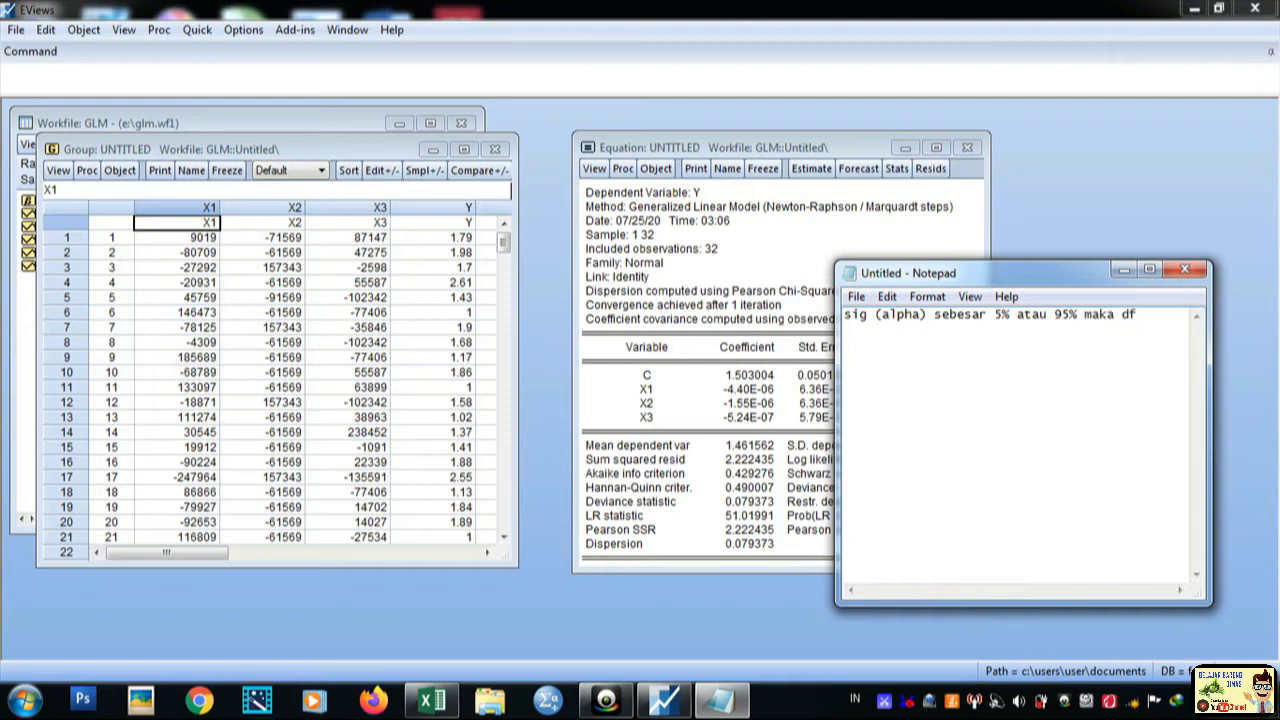
text( adalah 2)
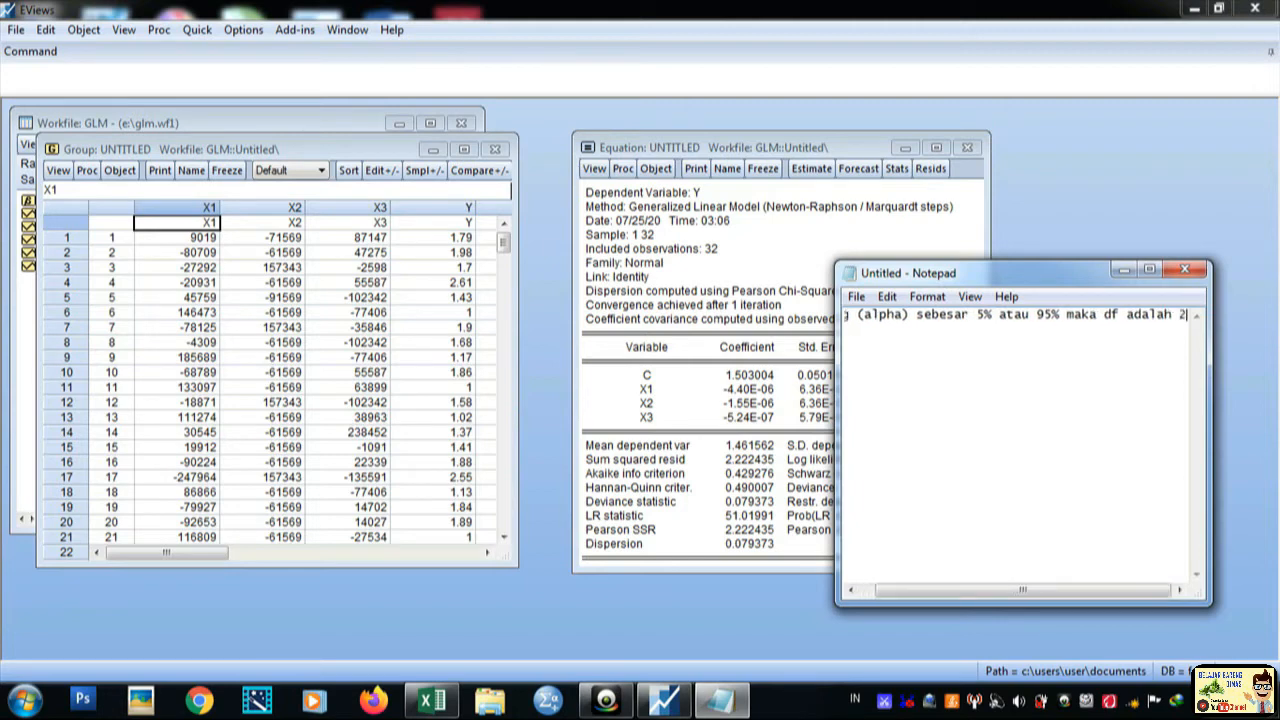
text(.)
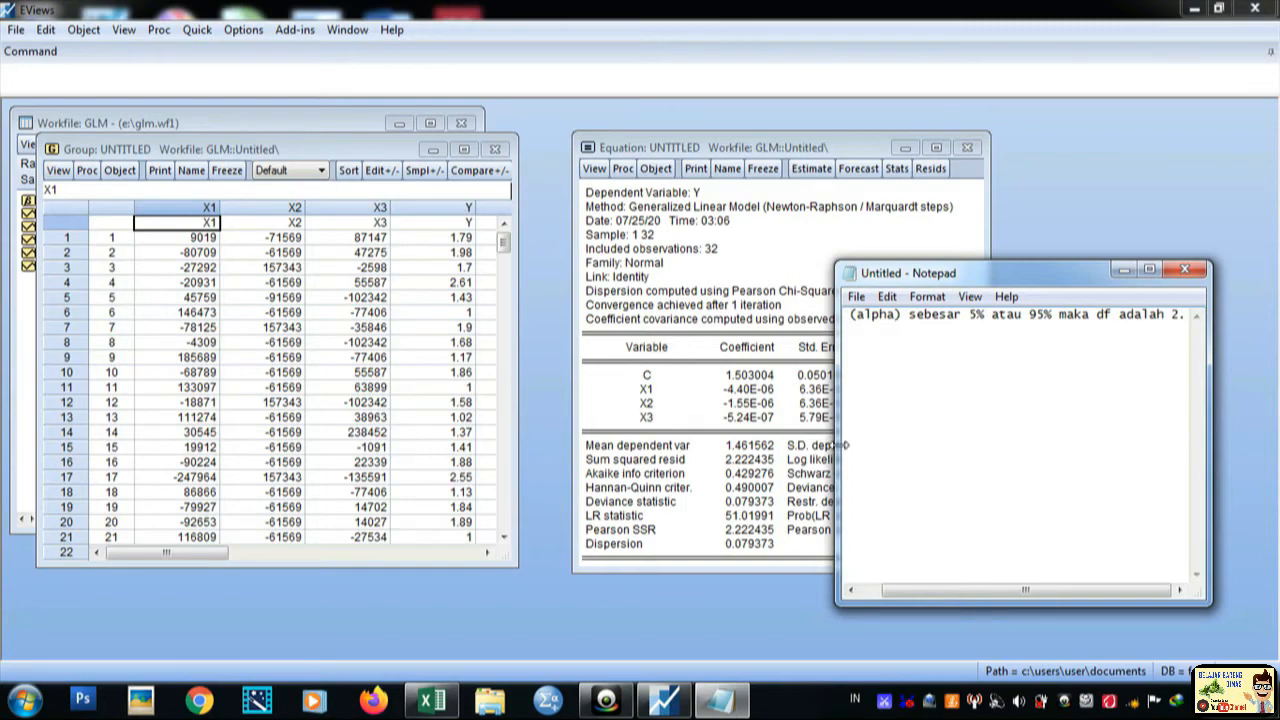
drag(837, 446, 740, 426)
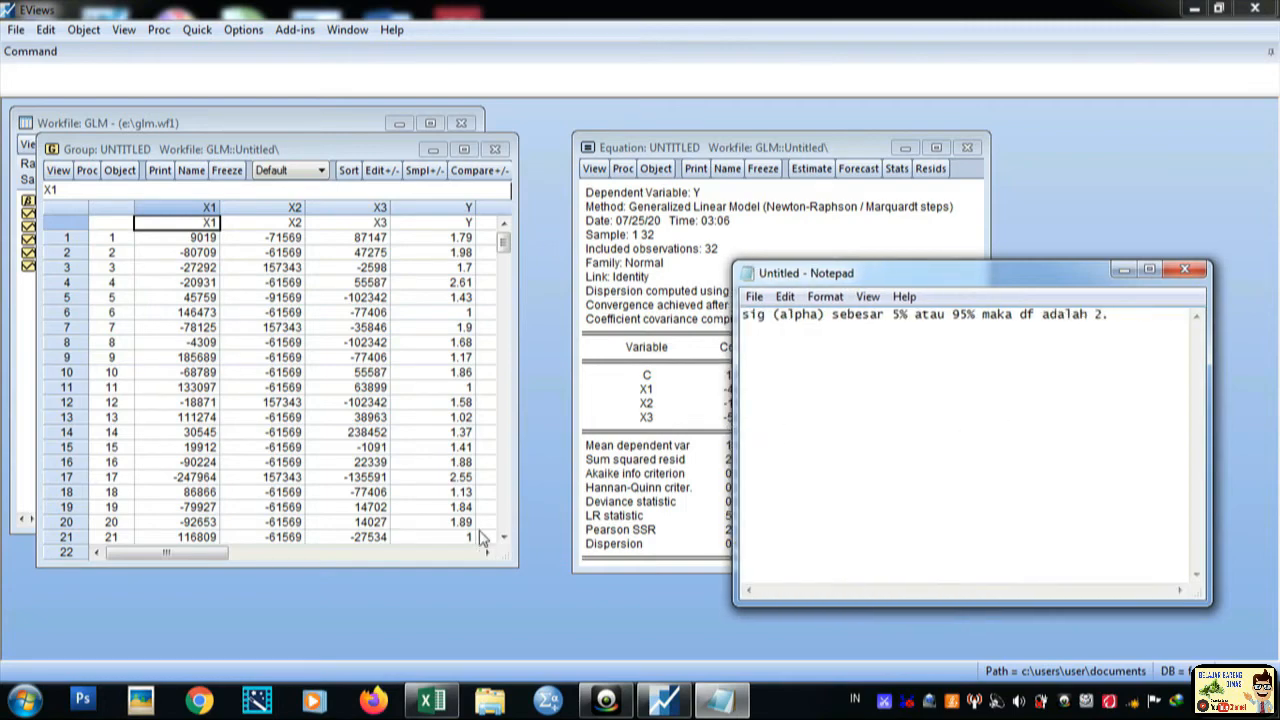
Open tabel-x2.pdf from the Music library and find the Chi-Square percentage-point table for d.f. 1 - 50, checking it against the Notepad note.
click(495, 702)
click(95, 239)
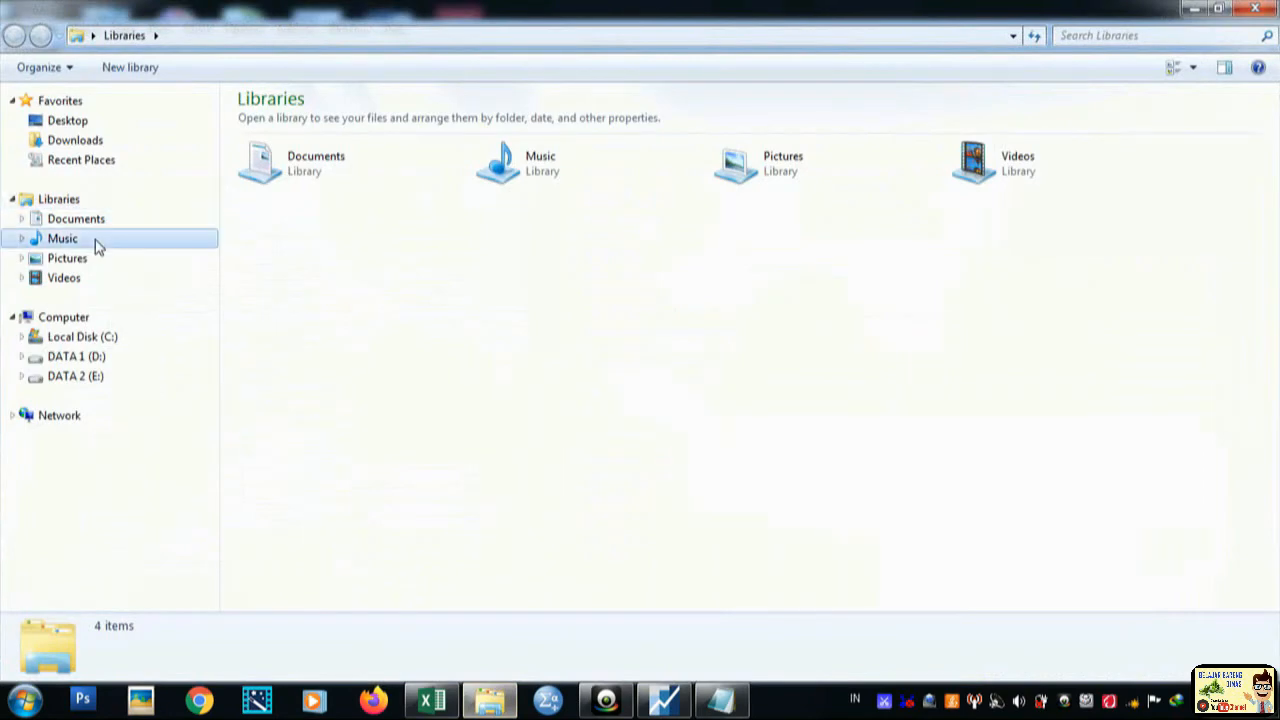
double_click(422, 238)
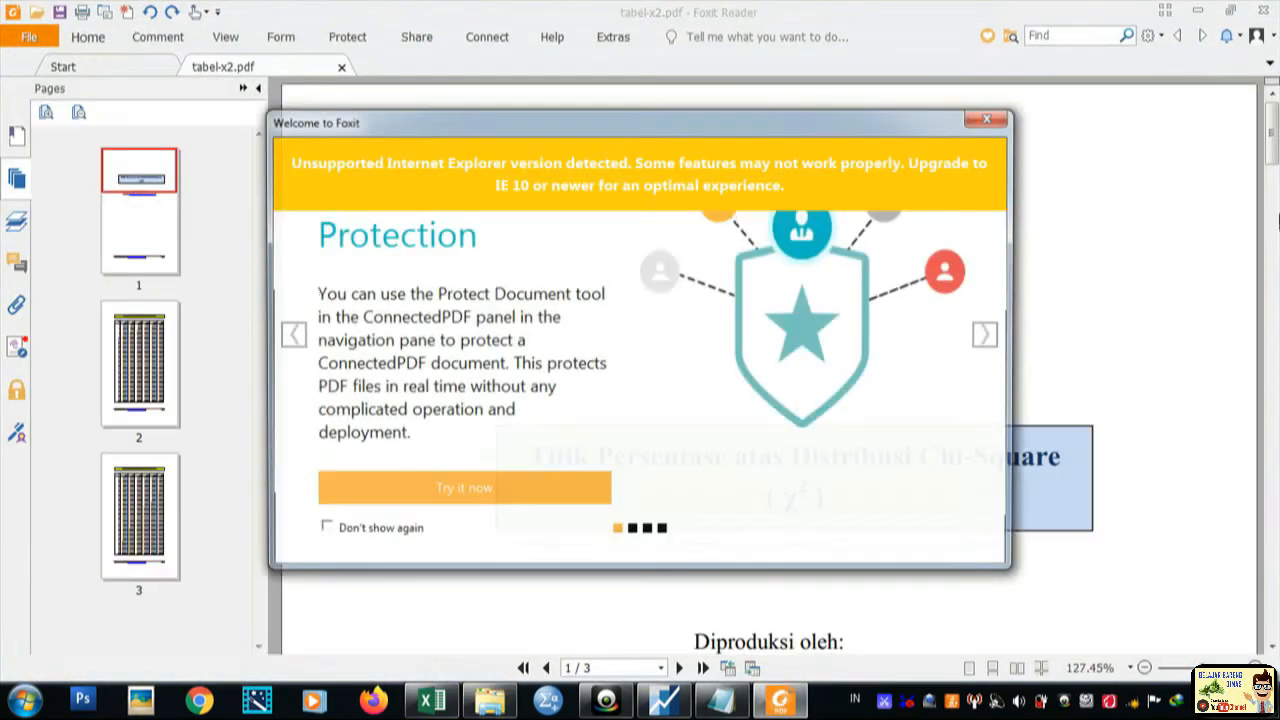
click(991, 117)
drag(1272, 140, 1274, 340)
click(720, 700)
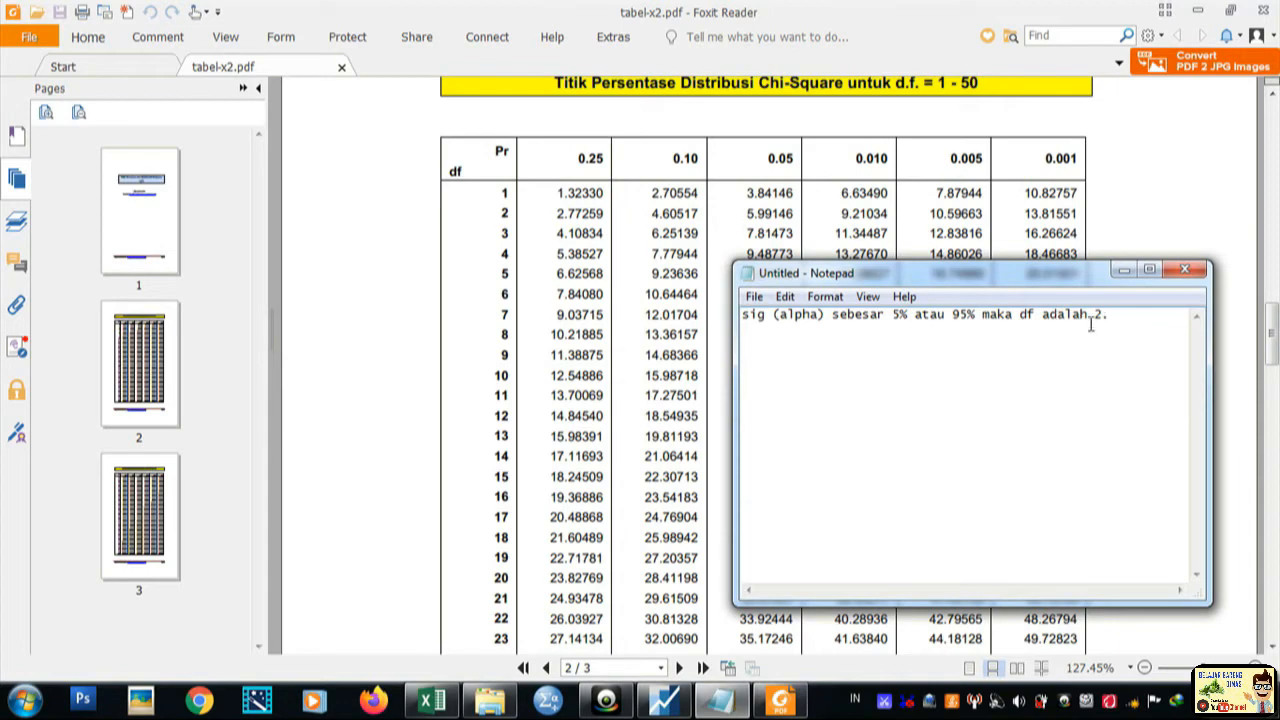
click(782, 182)
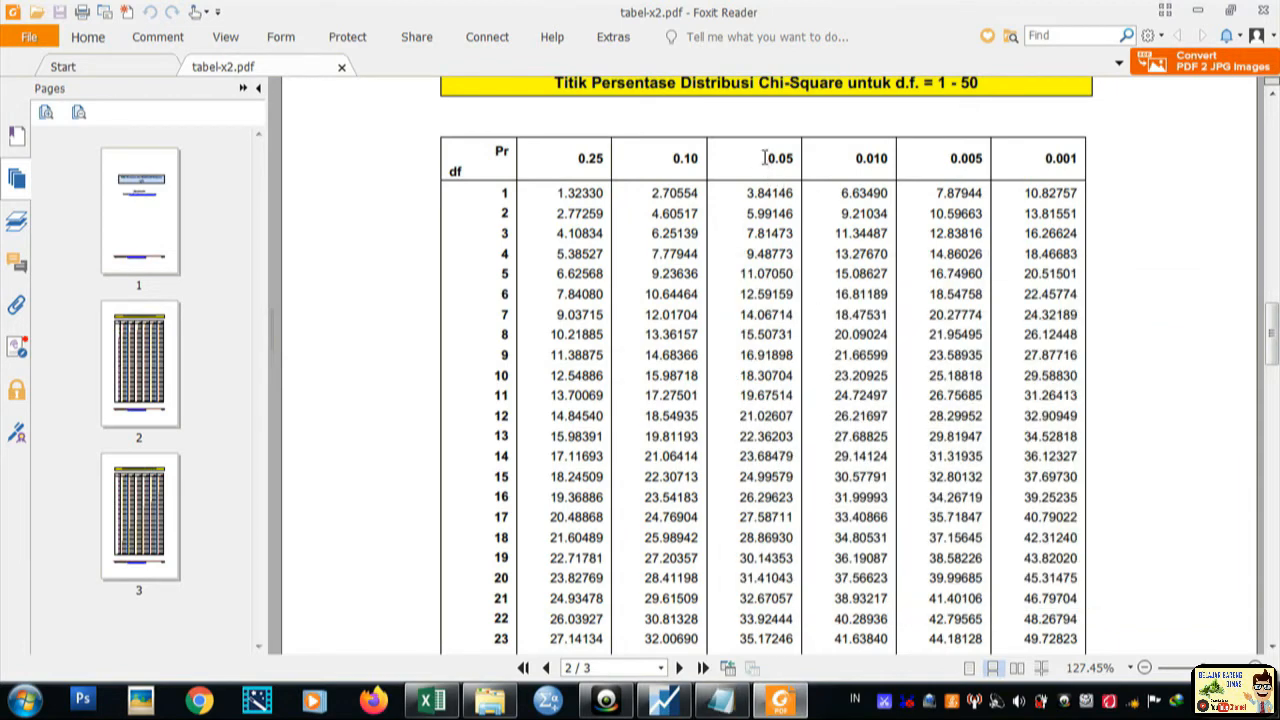
Copy the chi-square critical value for probability 0.05 and df 2 from the table.
drag(763, 158, 797, 160)
drag(496, 213, 512, 214)
drag(749, 215, 800, 214)
key(ctrl+c)
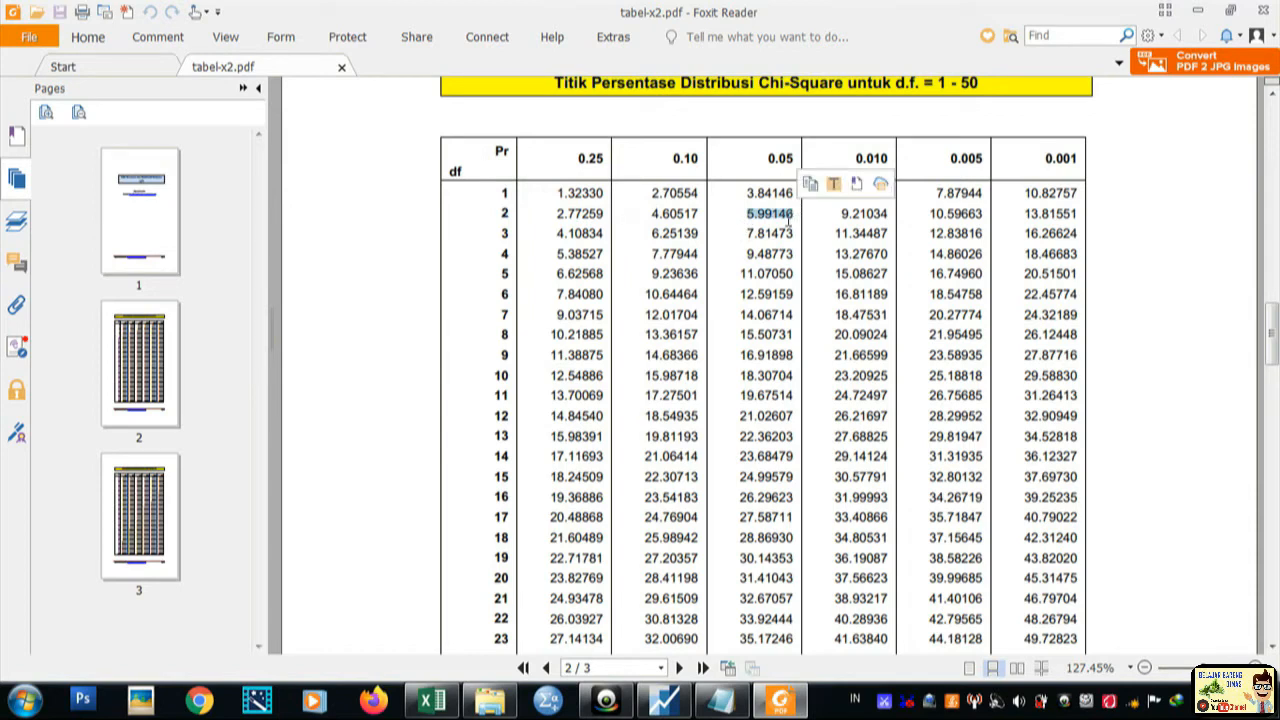
right_click(787, 218)
click(825, 227)
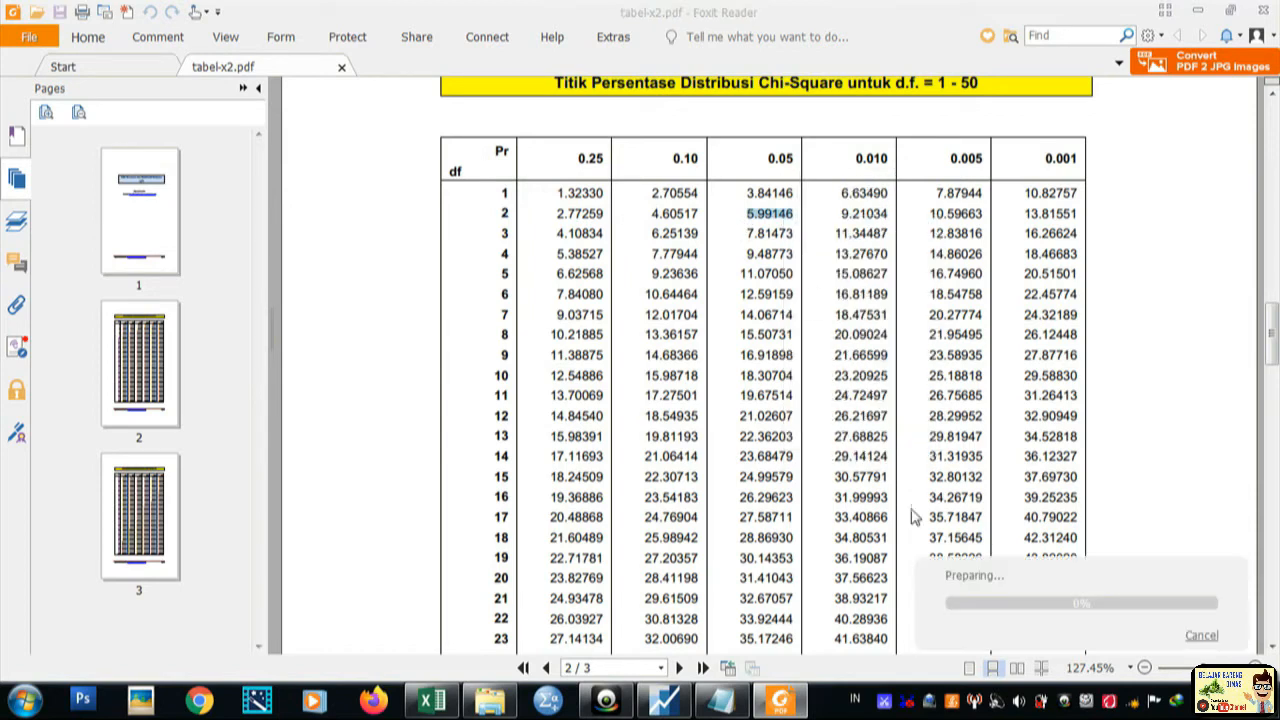
Add the line "x2 = 5.99146" to the Notepad note, pasting the copied critical value.
click(717, 702)
key(Return)
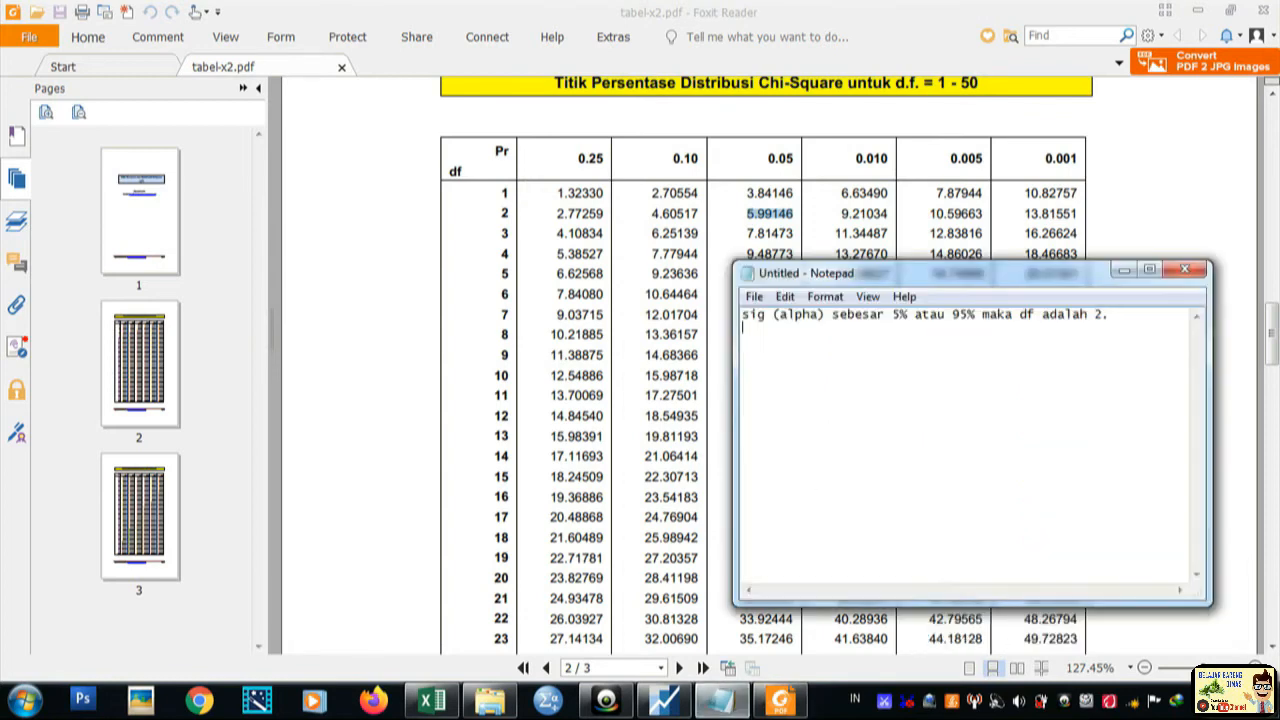
text(x2 =)
key(ctrl+v)
Add the heading "hipotesa :" on a new line below the x2 value.
text(hip)
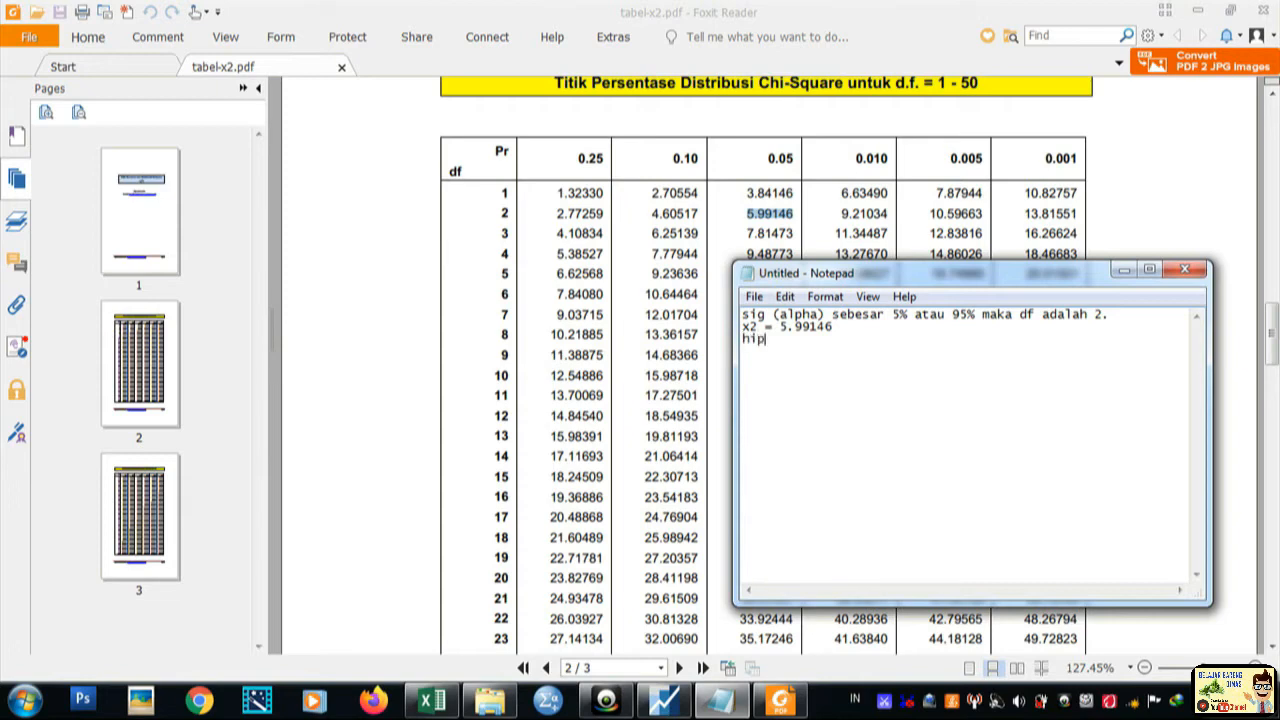
text(or\esa)
key(BackSpace)
key(BackSpace)
key(BackSpace)
key(BackSpace)
key(BackSpace)
key(BackSpace)
text(otesa :)
key(Return)
Write the two hypotheses under the heading: "h0 = model glm benar" and "h1 = model glm salah".
text(h0 = model )
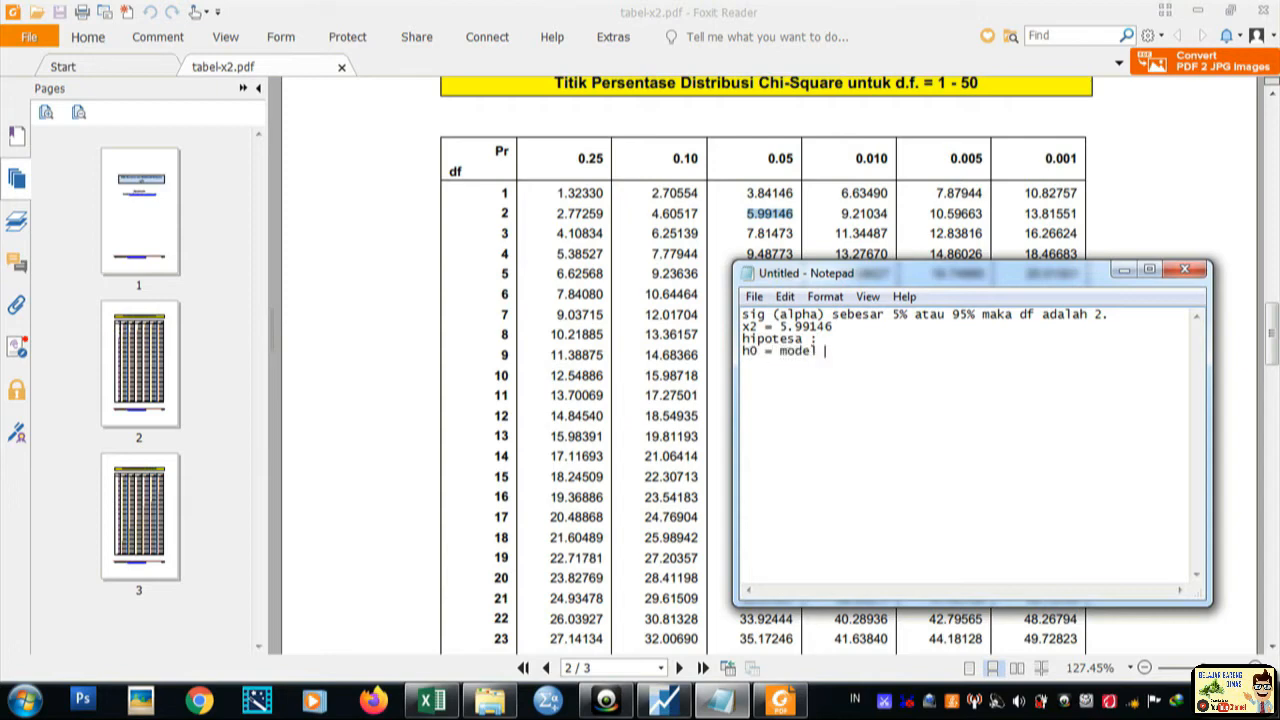
text(glm be)
text(rpe)
key(BackSpace)
key(BackSpace)
key(BackSpace)
key(BackSpace)
text(enar)
key(Return)
text(h1 = model glm)
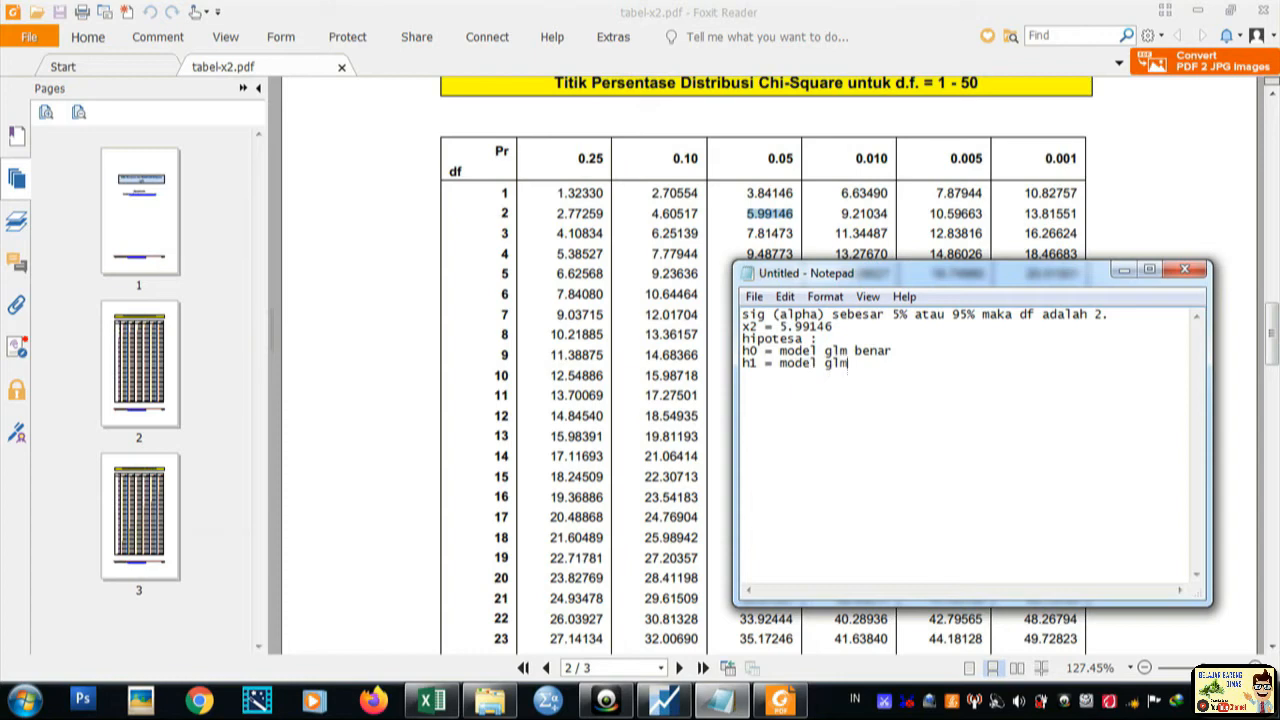
text( salah)
Add the heading "kriteria :" and the rule "jika nilai ds > x2, maka h0 ditolak dan h1 diterima".
text(k)
key(BackSpace)
text(kriteria :)
key(Return)
text(jika nilai )
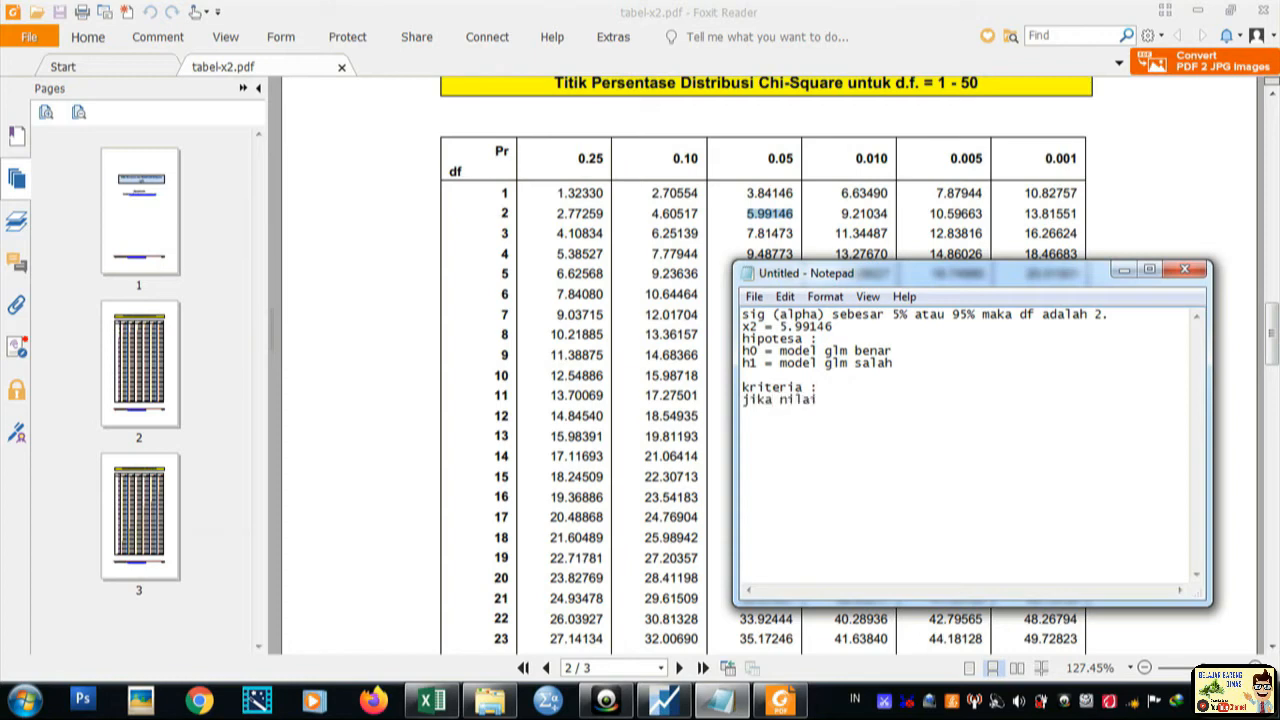
text(ds > x2, maka h0 ditolak dan h1)
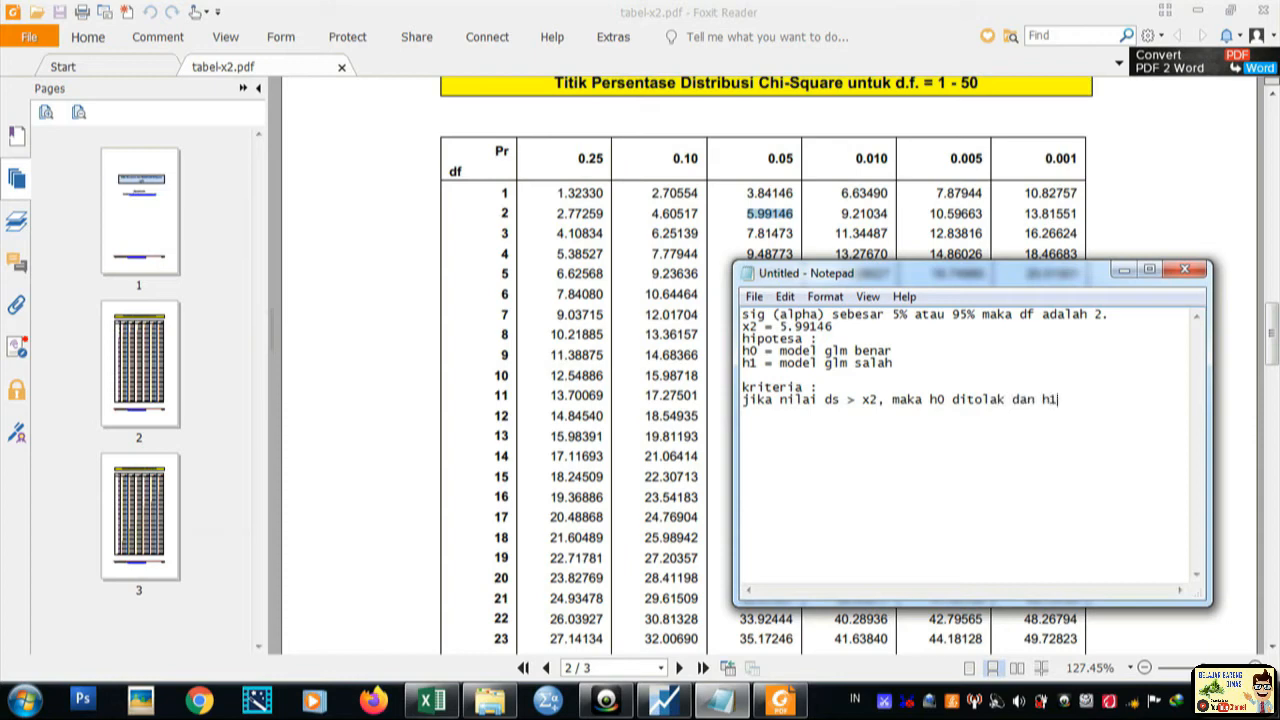
text( diteri)
text(ma )
Write the second rule on its own line: "jika nilai ds < x2, maka h0 diterima dan h1 ditolak".
text(jika)
text( nil)
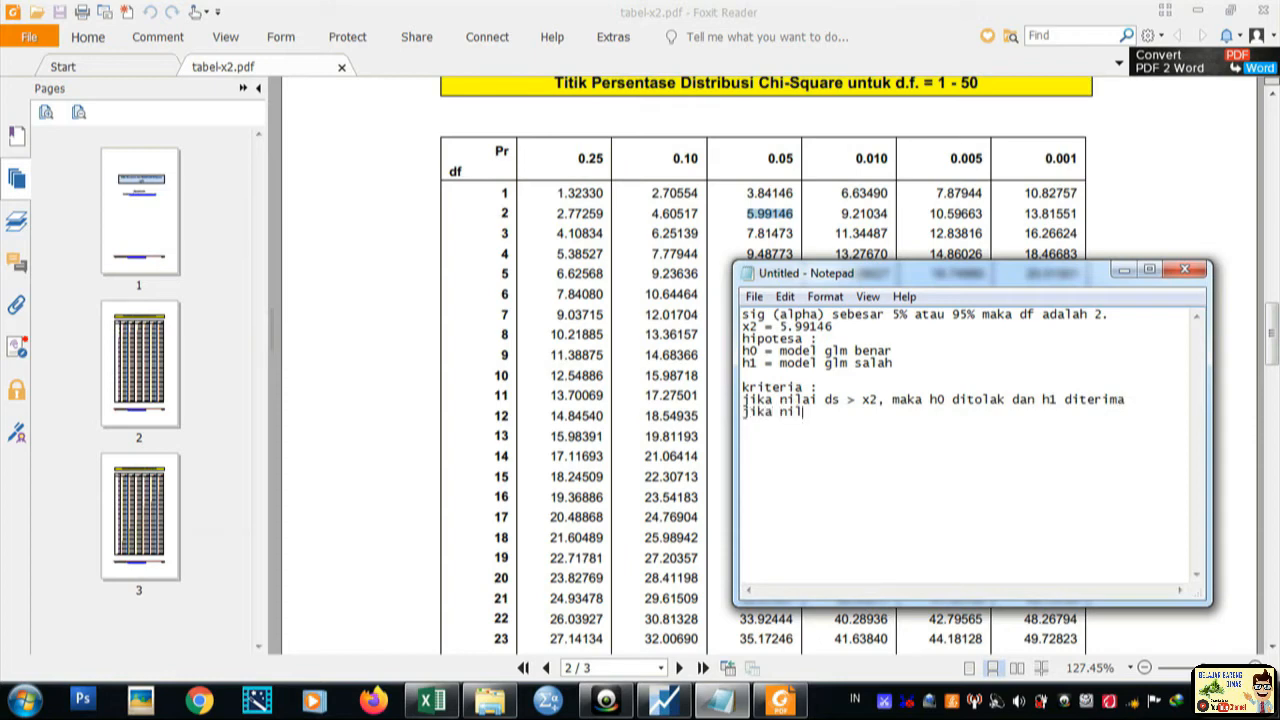
text(ai ds < x2, maka h0 d)
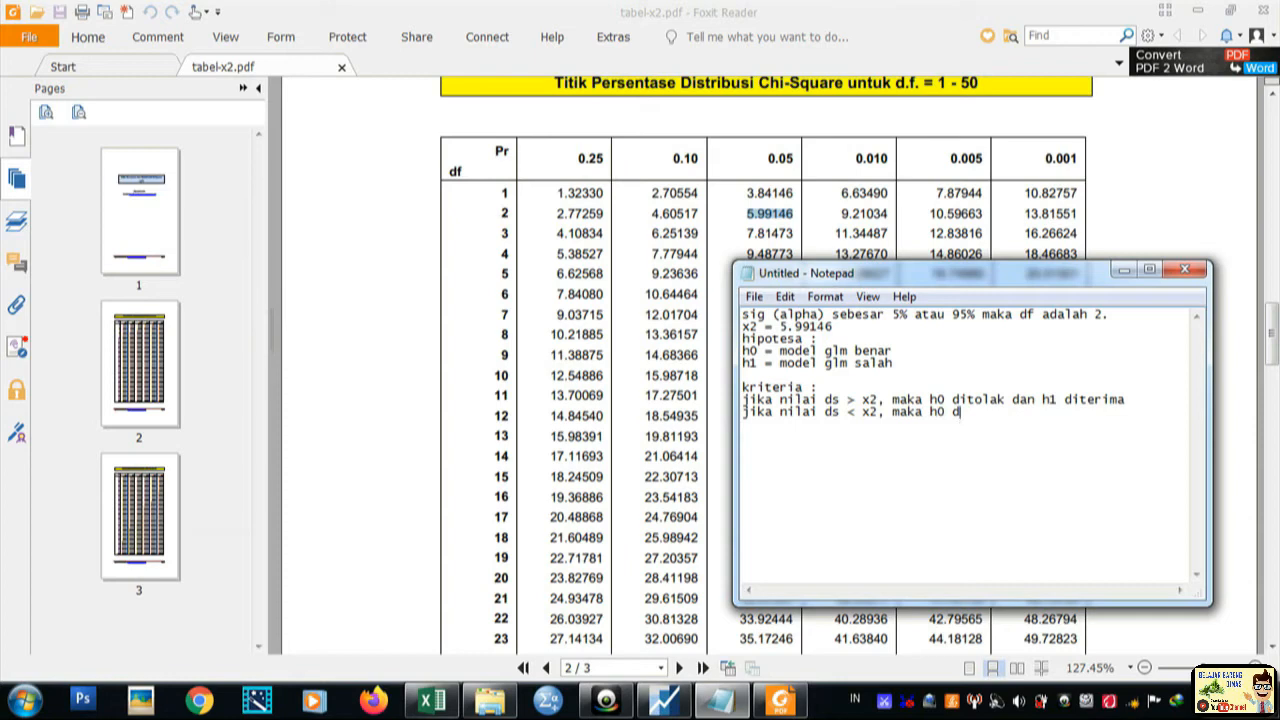
text(iterima dan h1 ditolak  )
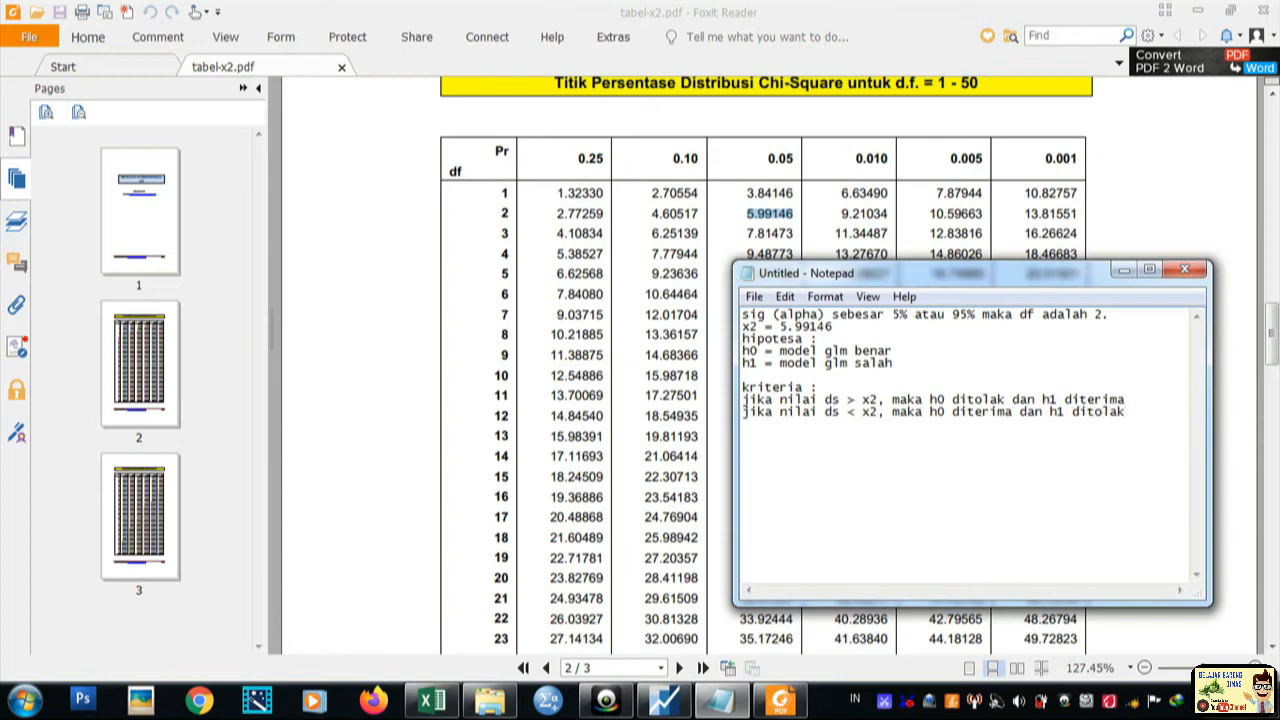
Start a "ds" line in the note and paste in the Deviance statistic copied as displayed text from the EViews equation output.
text(ds)
click(670, 703)
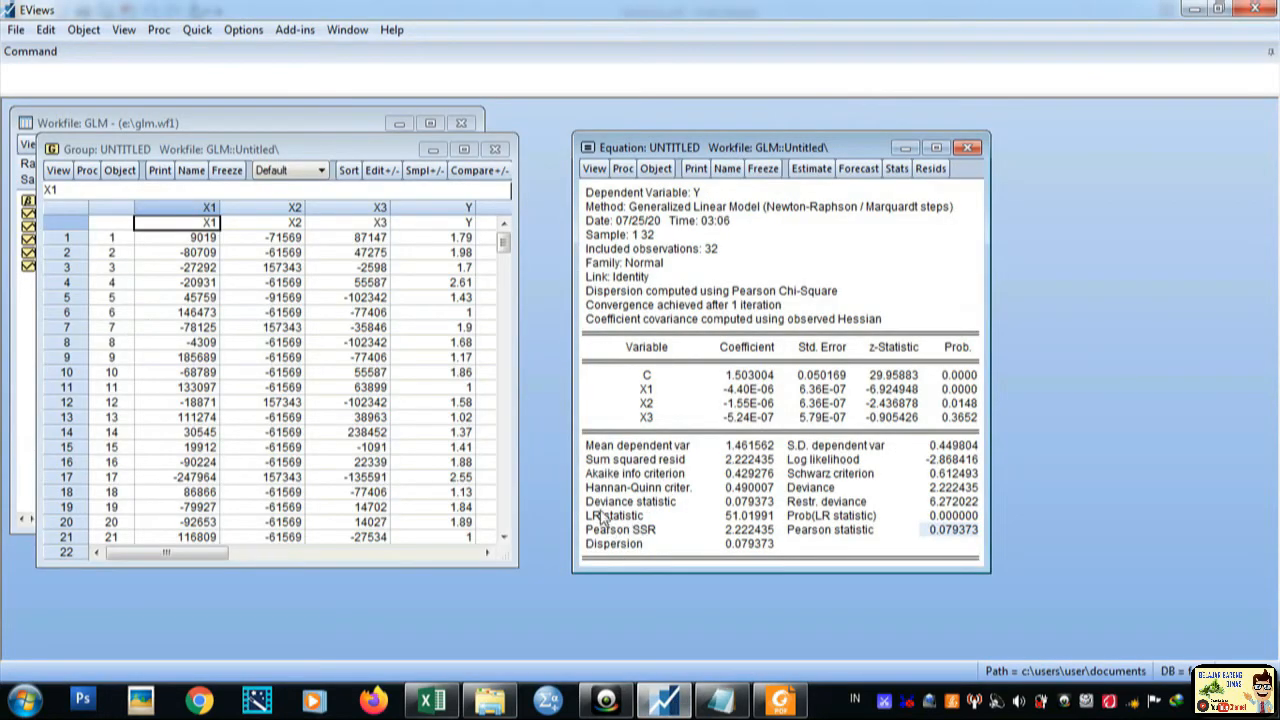
click(737, 503)
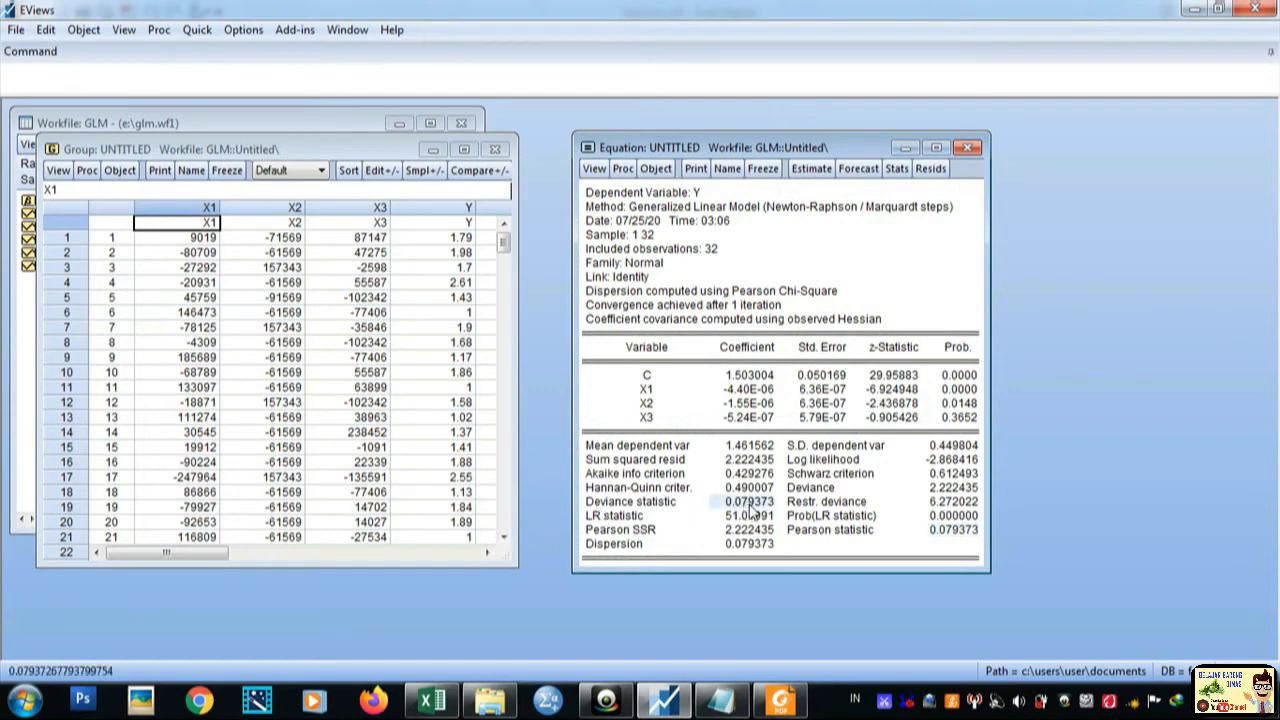
right_click(757, 510)
click(790, 515)
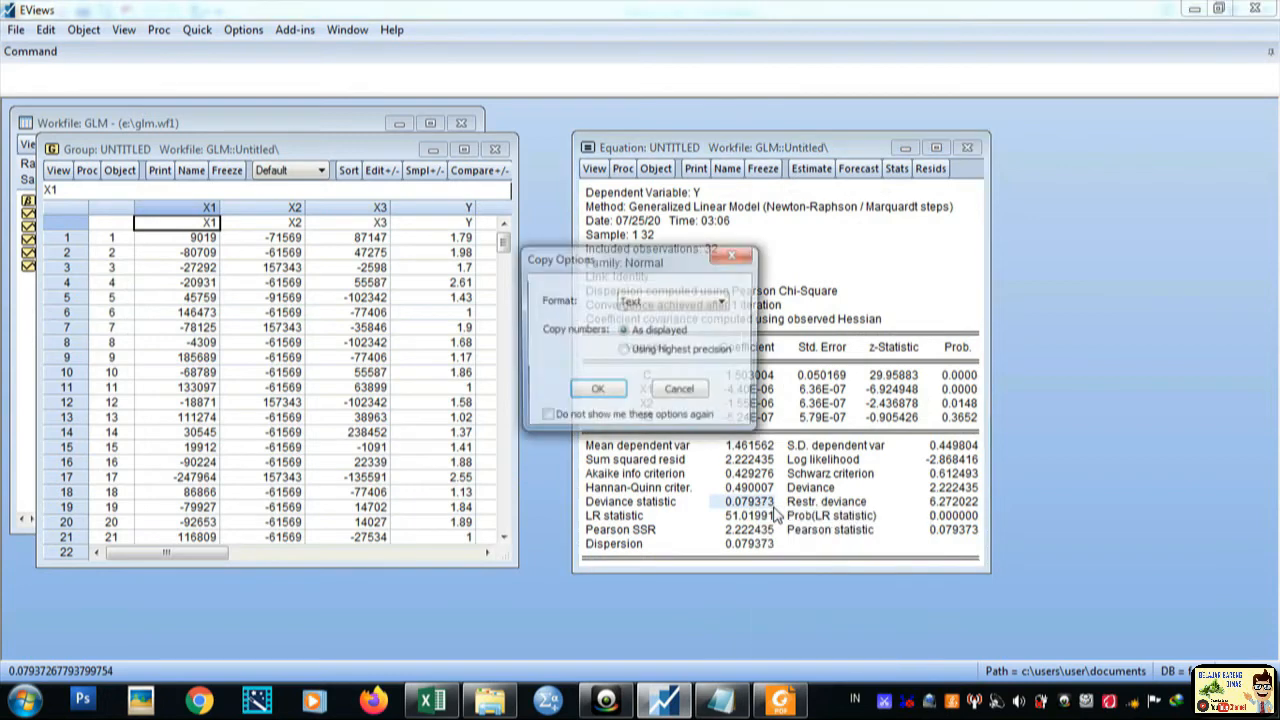
click(600, 394)
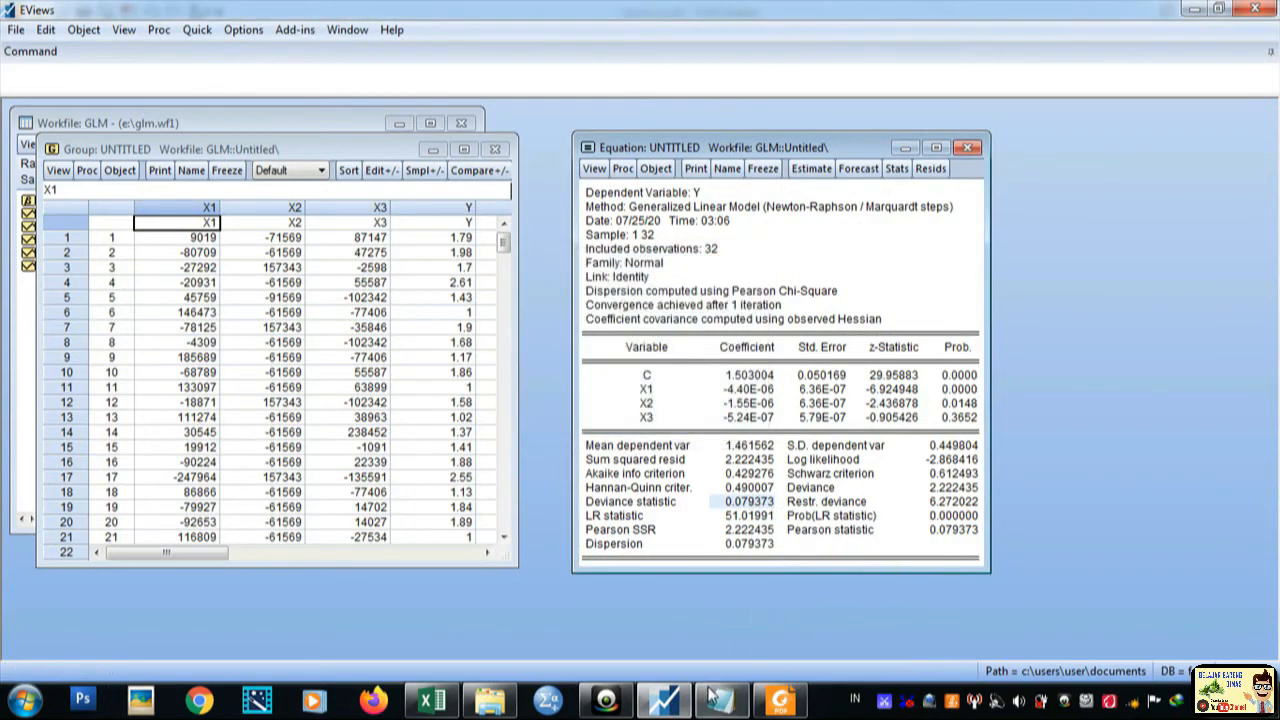
click(720, 699)
key(ctrl+v)
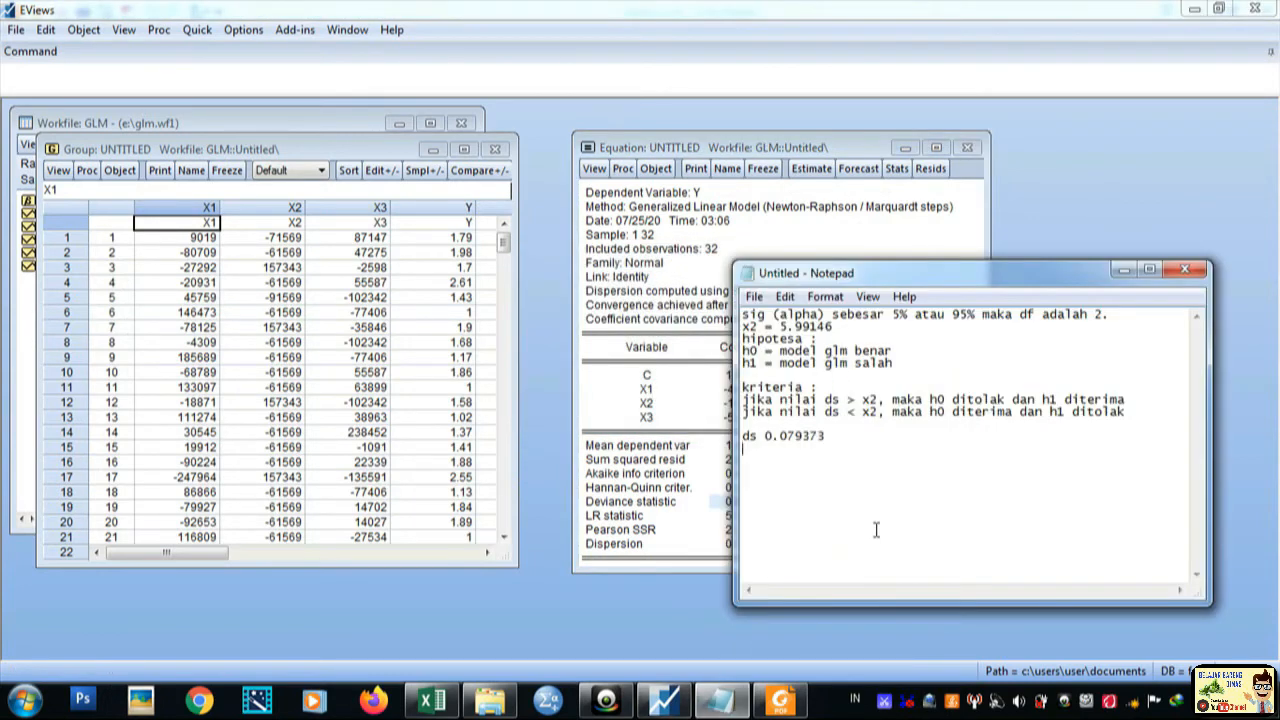
Add an "x2" line below the ds line and copy the 5.99146 critical value into it.
text(x2)
drag(822, 339, 781, 330)
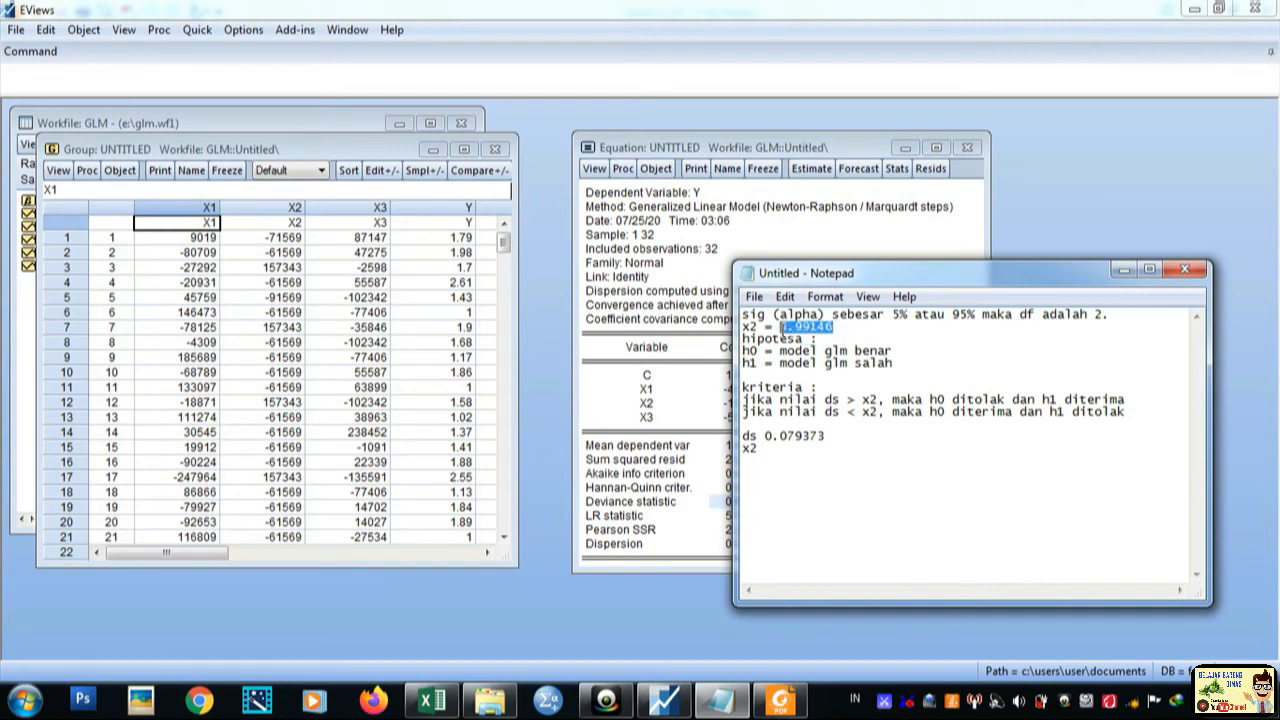
right_click(791, 330)
click(828, 392)
click(790, 456)
key(ctrl+v)
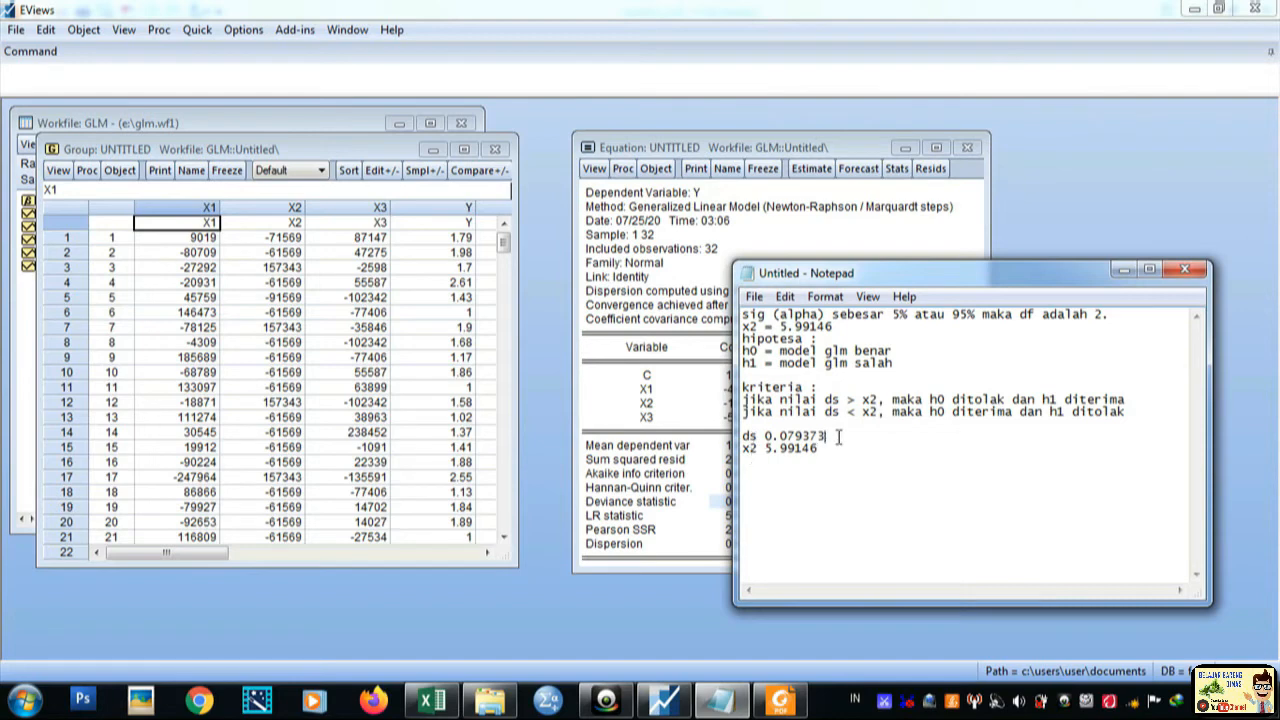
Extend the ds line with "<", the copied critical value and "x2" to compare the two.
text(<)
key(ctrl+v)
text(x2)
Return to the EViews GLM output and examine the LR statistic, the Pearson SSR and dispersion rows, and the Pearson statistic.
click(614, 515)
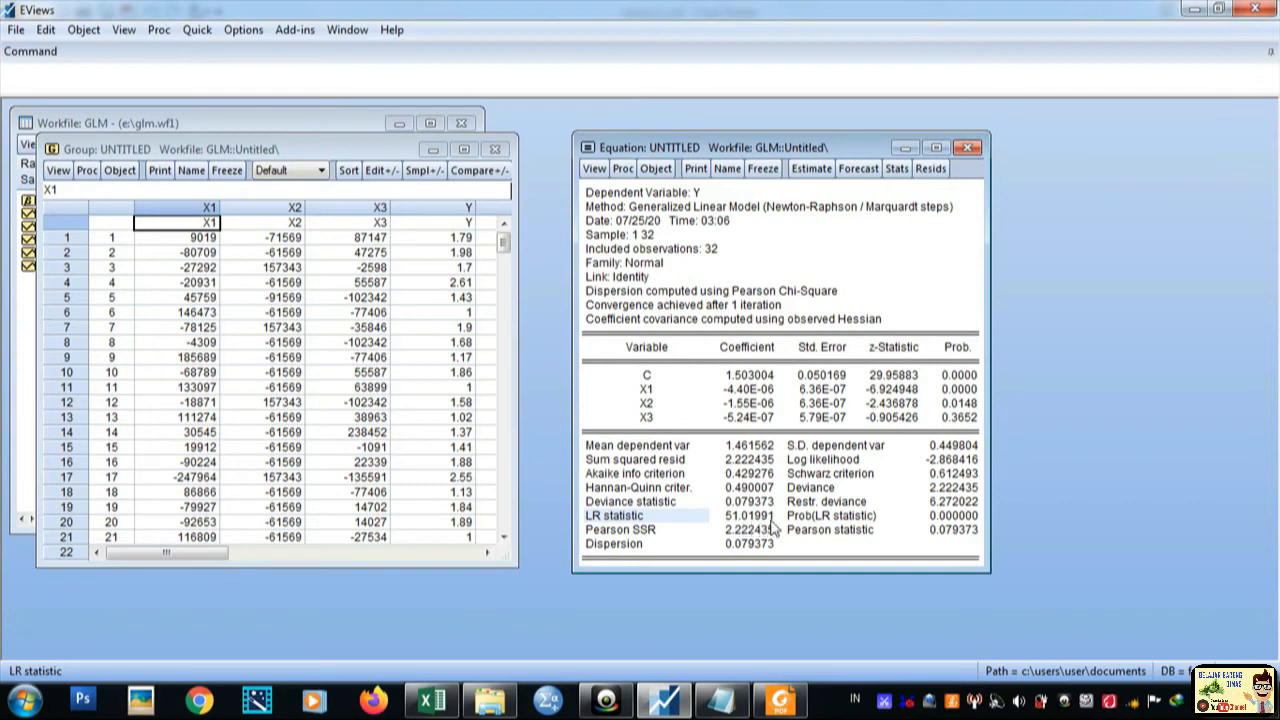
click(645, 531)
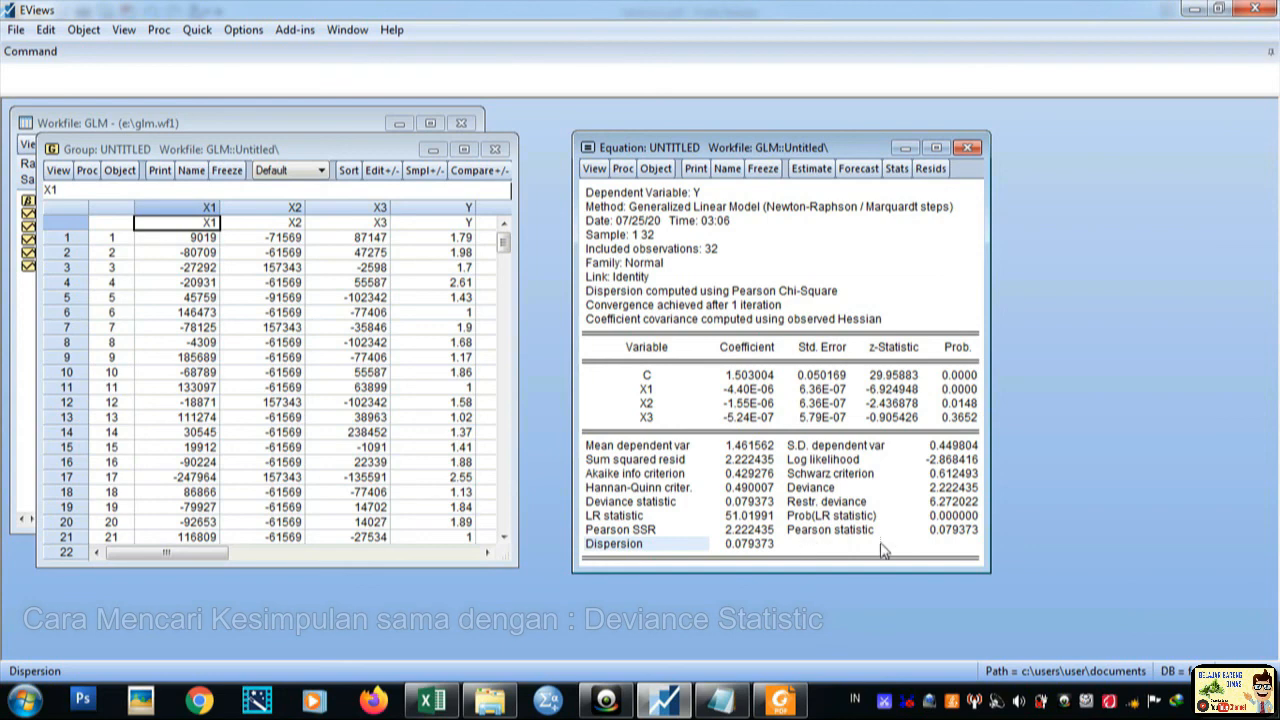
click(935, 531)
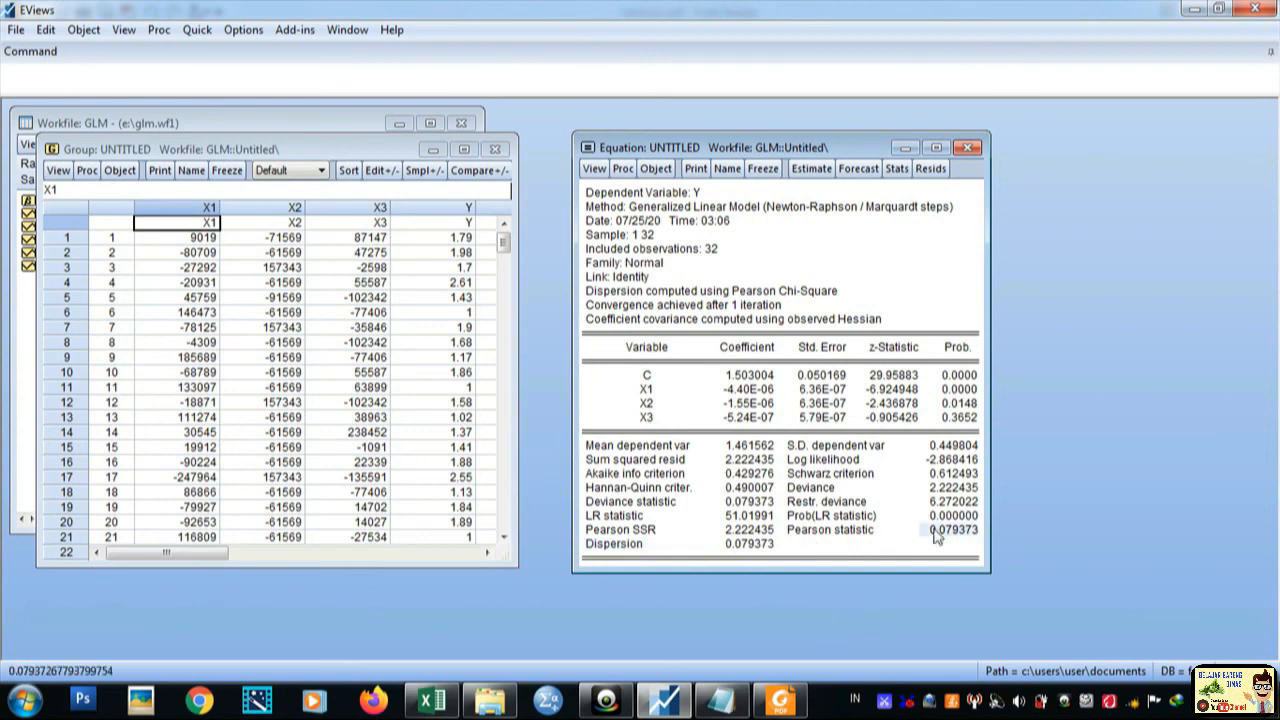